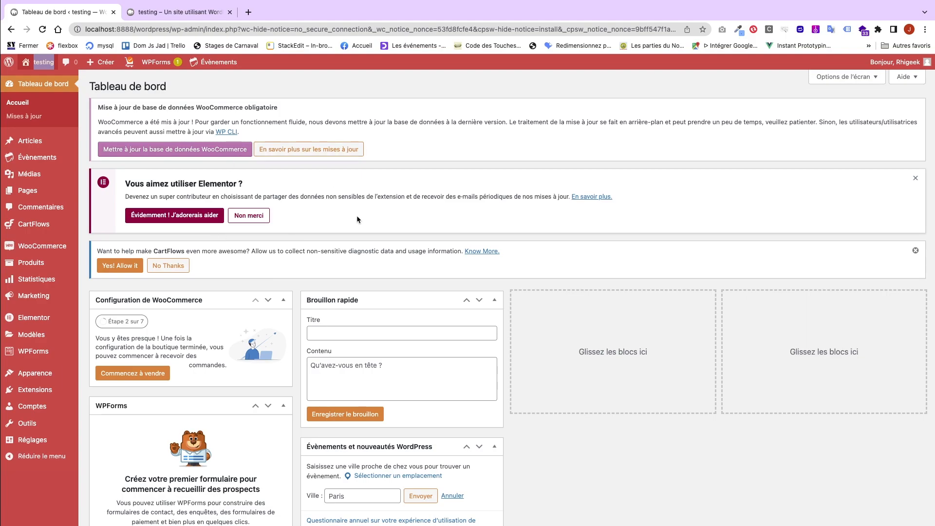
- Open the online store's home page for editing with Elementor from the live site
click(187, 12)
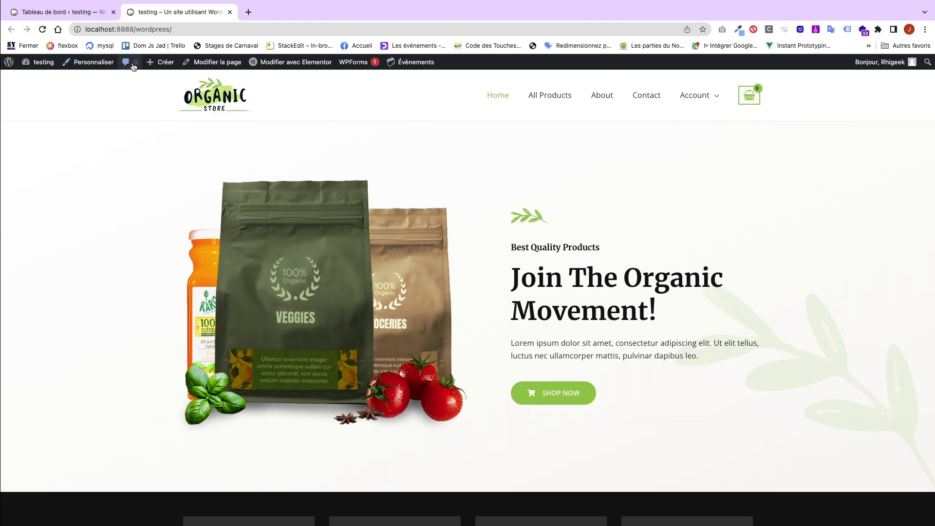
click(301, 69)
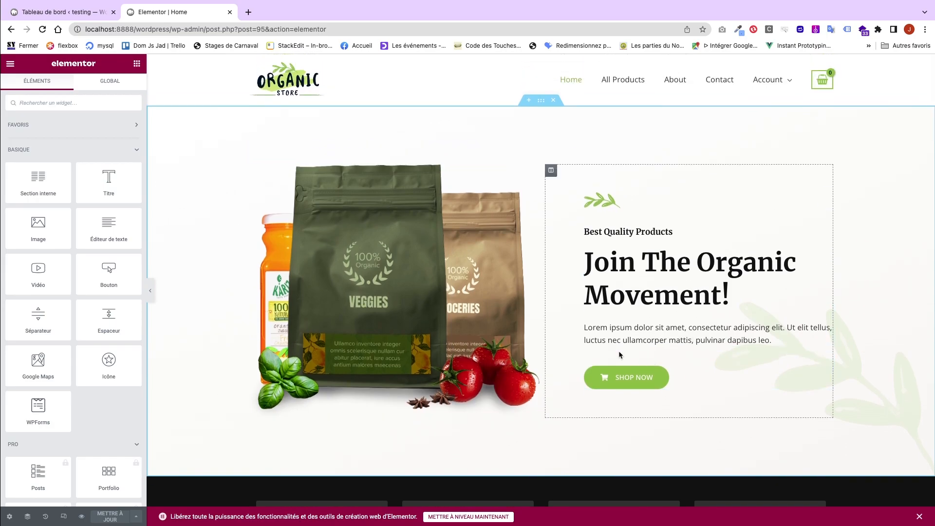
- Replace the hero product image with the grape photo image-02.jpg from the media library
click(405, 275)
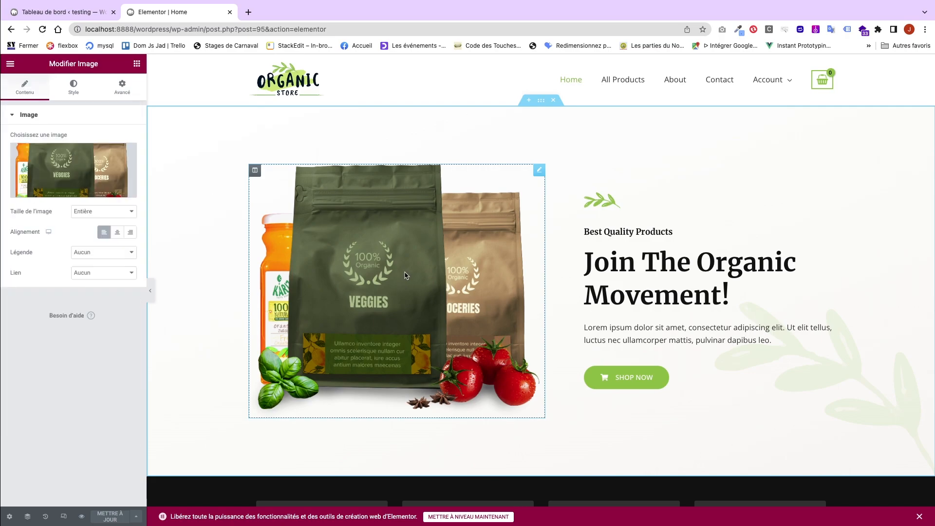
mouse_move(87, 167)
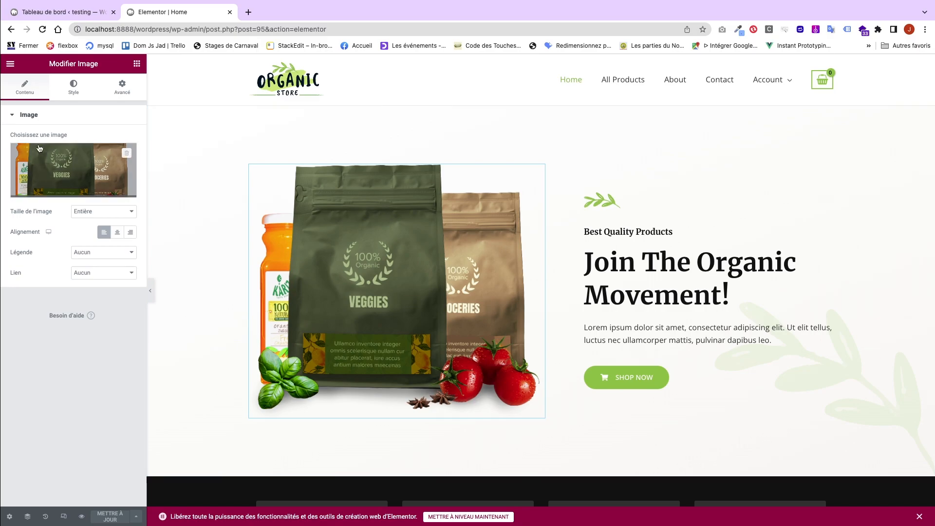
click(62, 192)
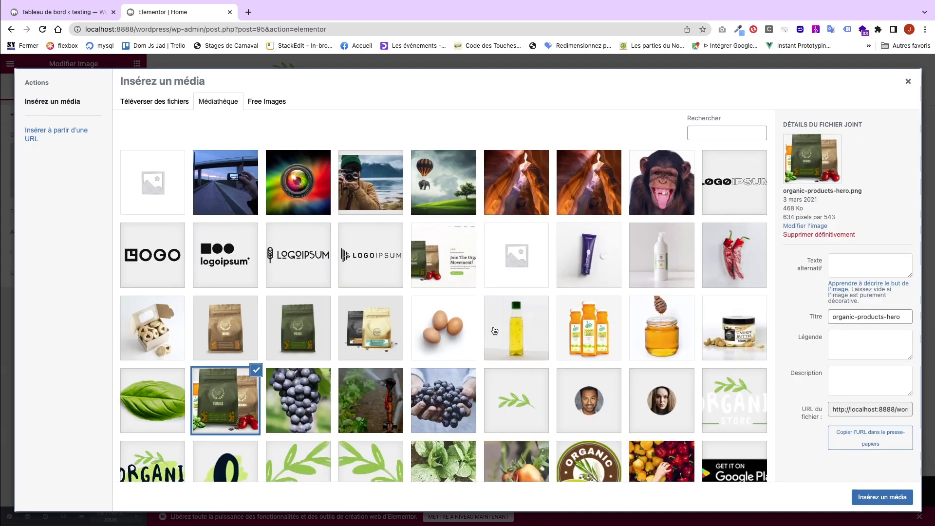
scroll(495, 333, down, 1)
click(298, 351)
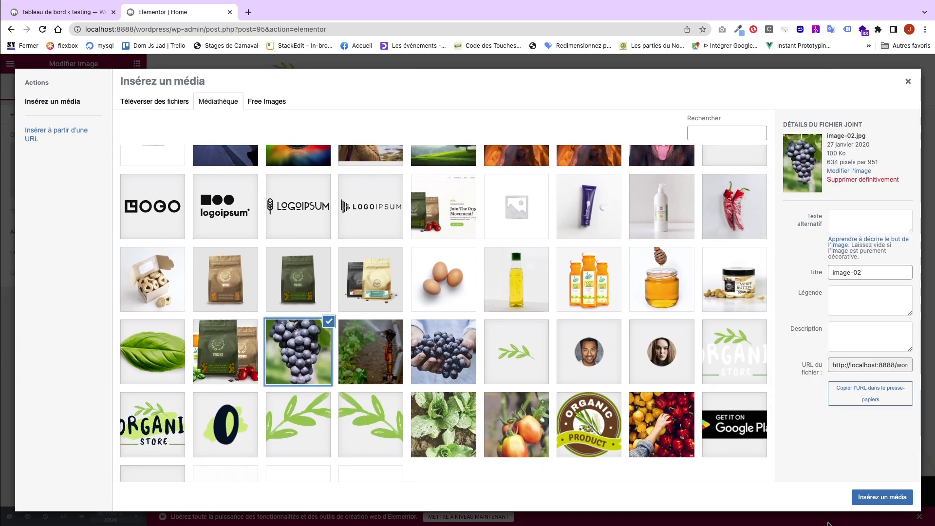
click(882, 496)
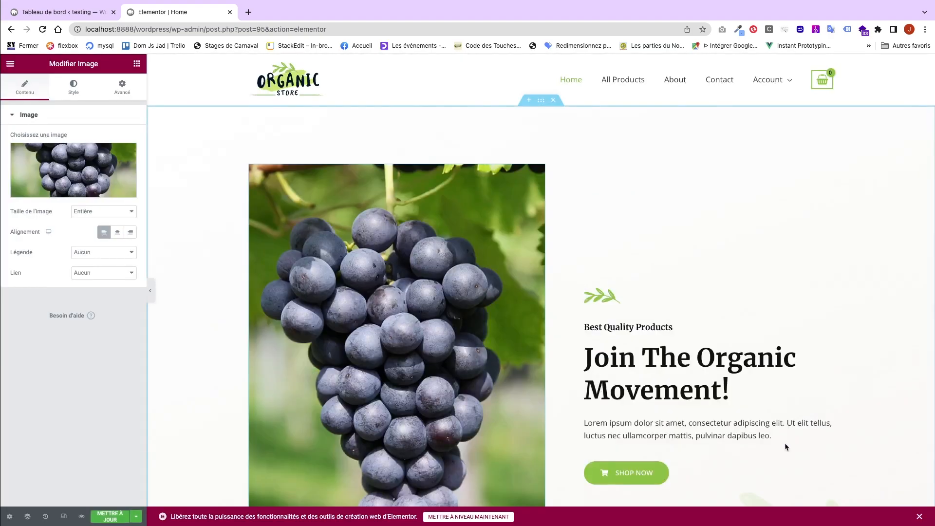
scroll(544, 392, down, 3)
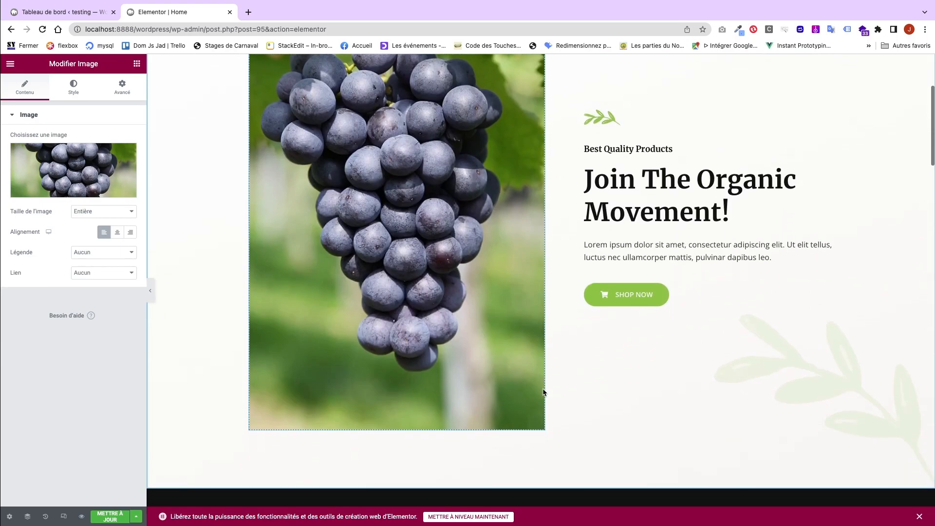
scroll(543, 389, up, 3)
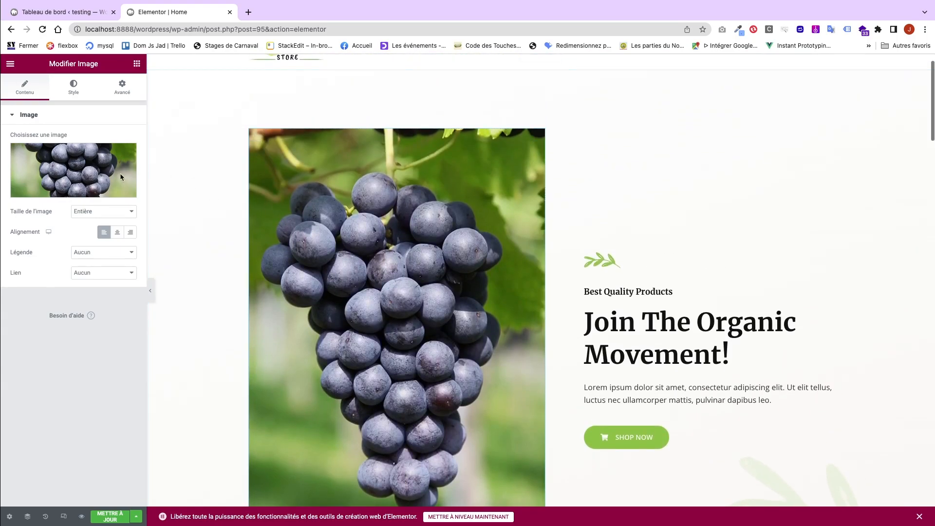
- Switch the hero image back to organic-products-hero.png from the media library
click(62, 190)
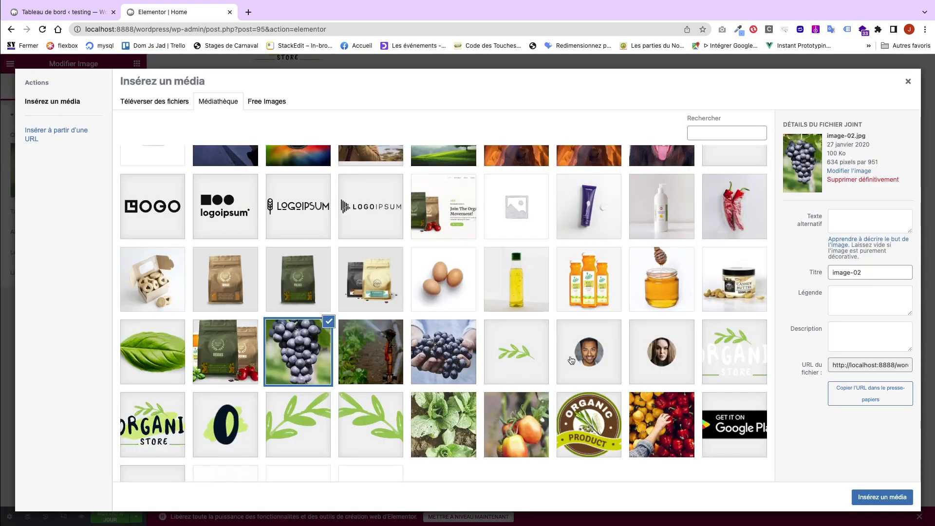
scroll(572, 360, down, 2)
scroll(572, 360, down, 1)
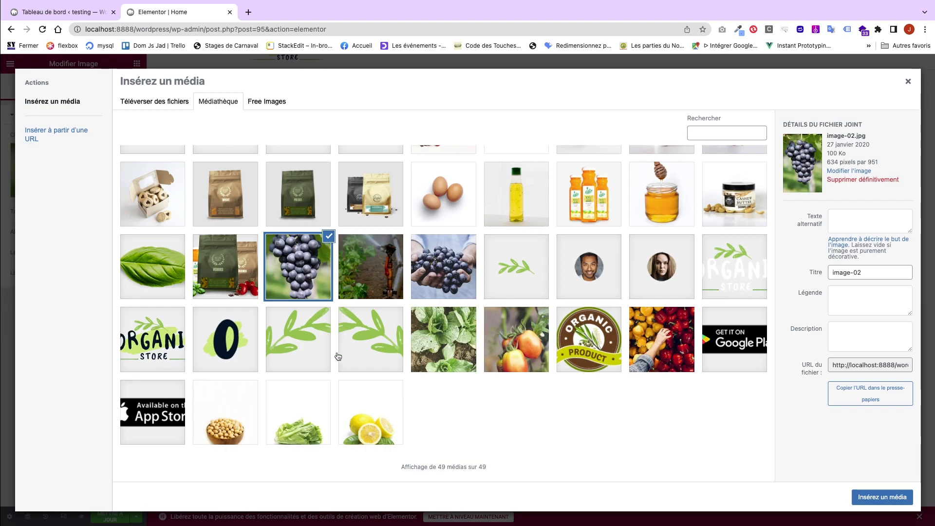
click(221, 275)
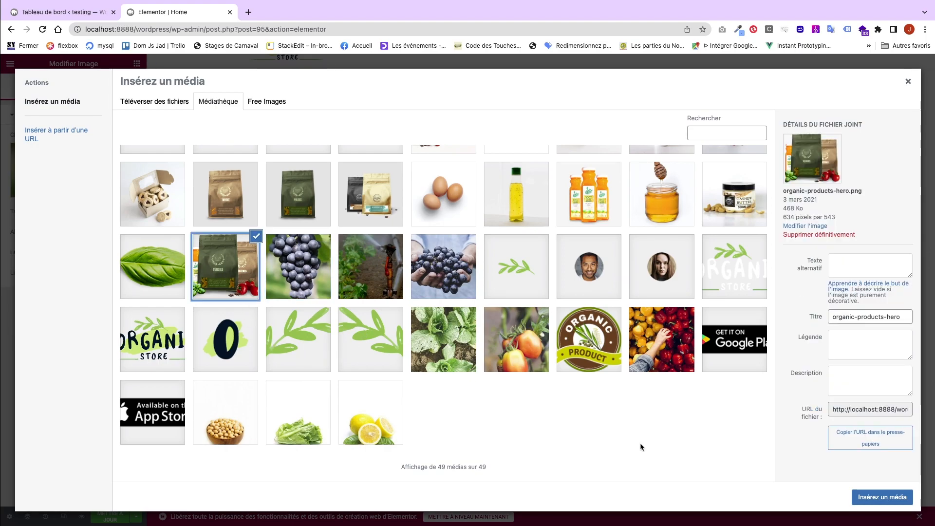
click(864, 497)
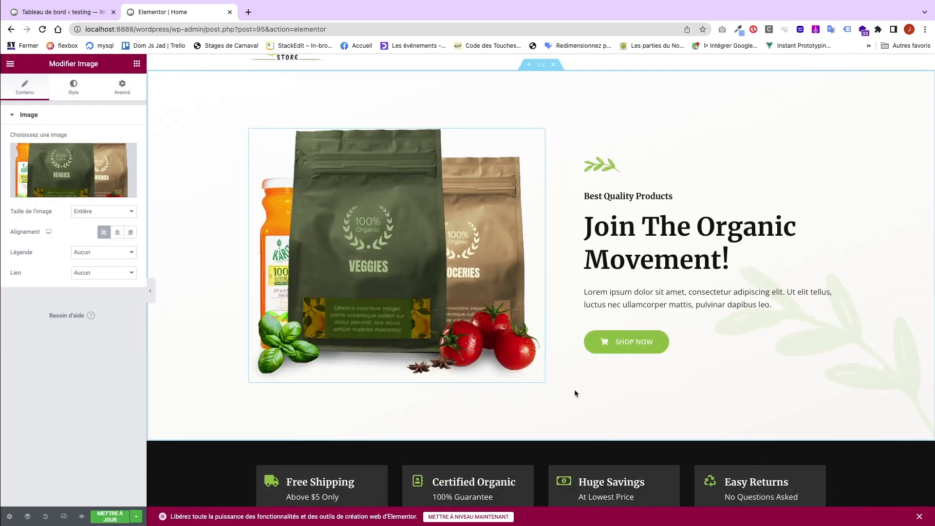
- Change the hero image box title to "Rhigeek" in its content settings
click(661, 293)
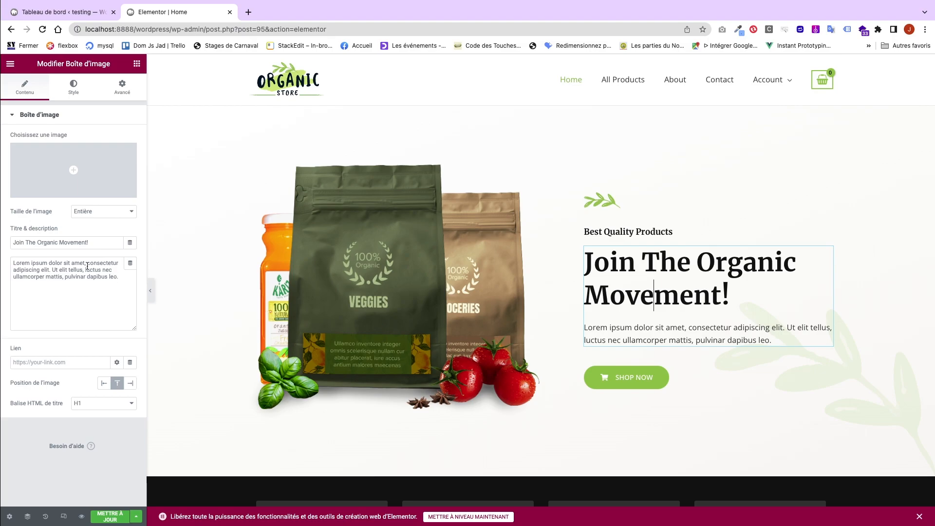
drag(97, 245, 1, 245)
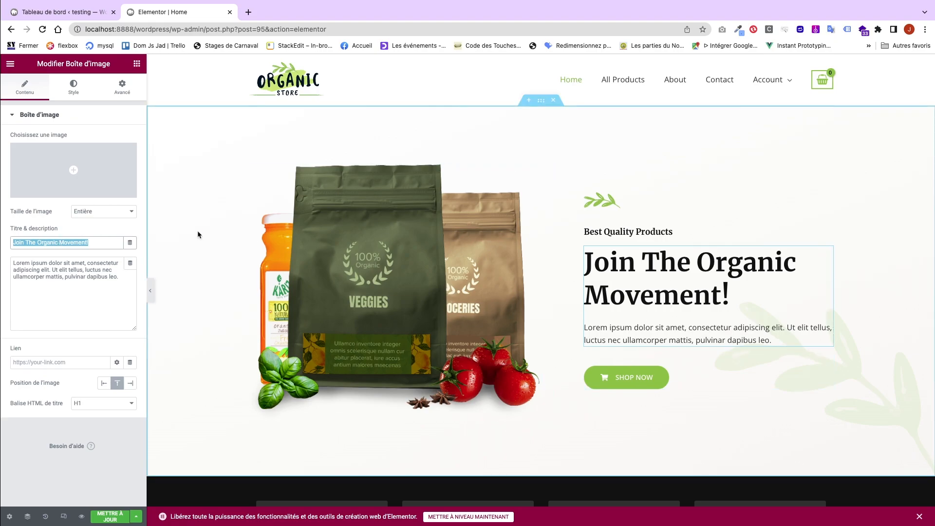
text(Rhigeek)
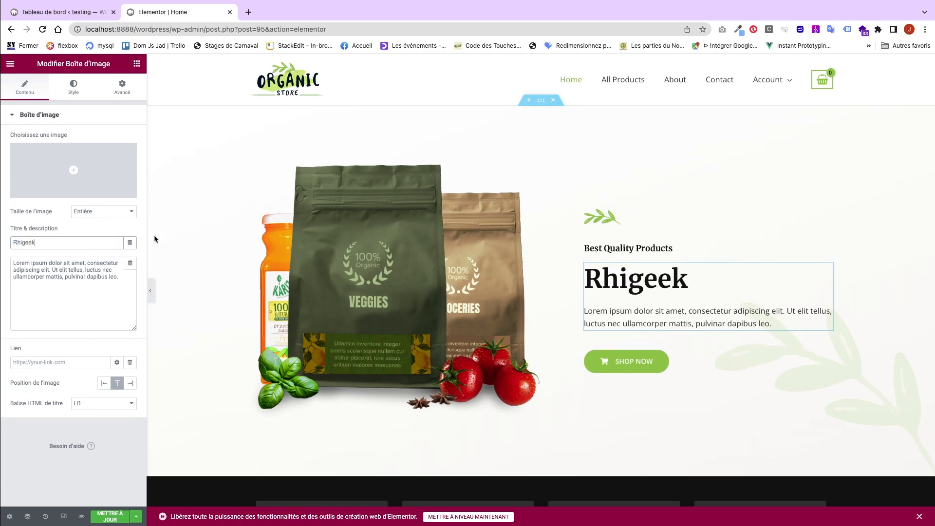
- Clear the hero heading directly on the page canvas and re-enter it as "Rhigeek"
click(686, 281)
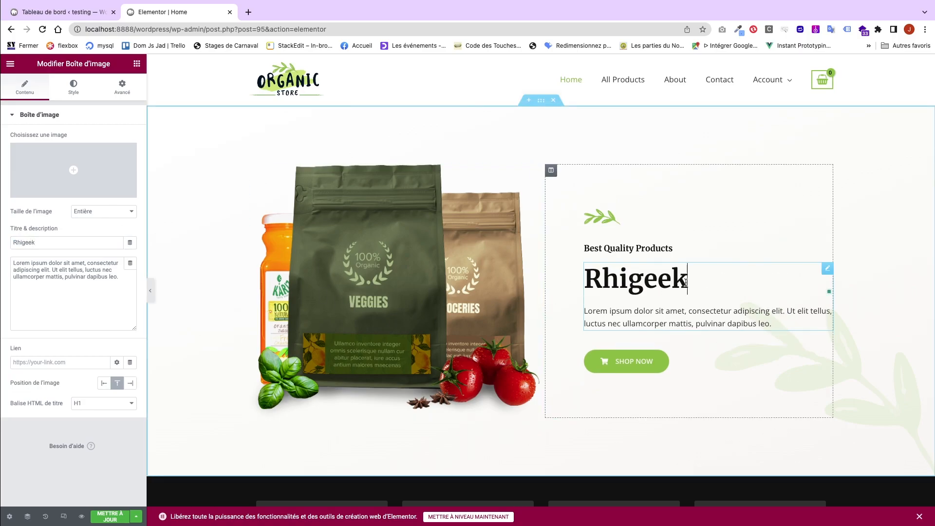
key(BackSpace)
key(BackSpace)
key(BackSpace)
key(BackSpace)
key(BackSpace)
key(BackSpace)
key(BackSpace)
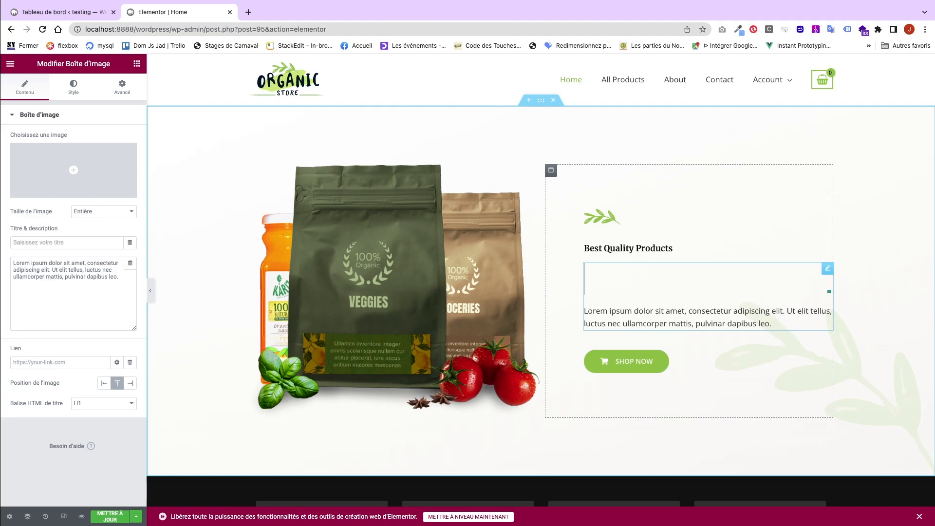
text(R)
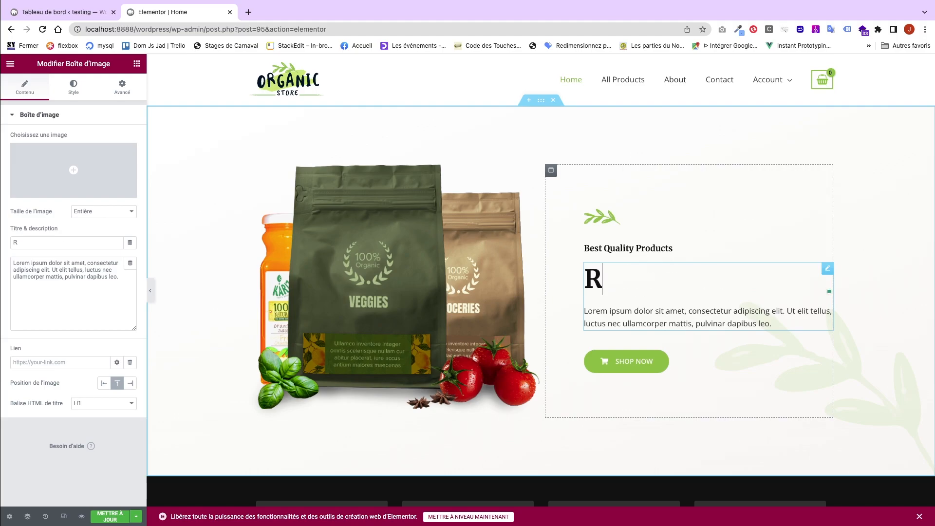
text(higeek)
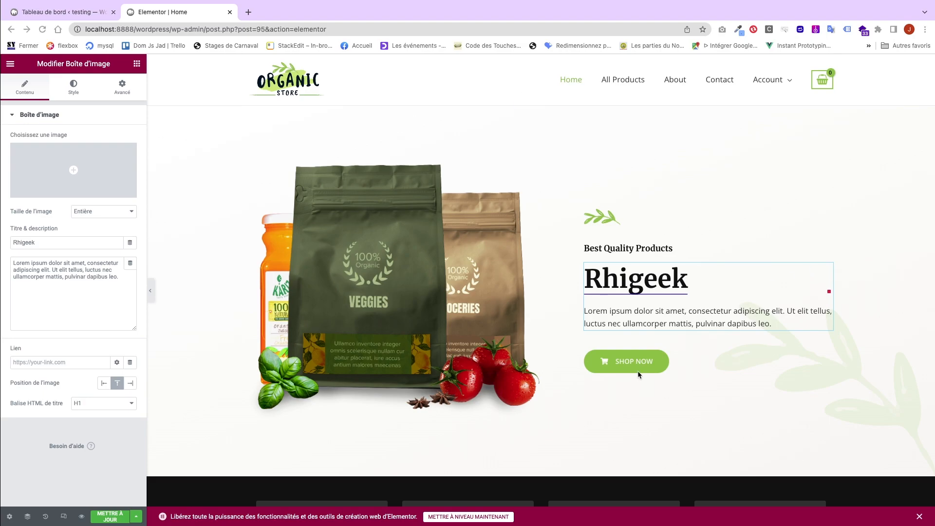
- Set the hero button's text to "Les tutos ici" and clear its link
click(699, 365)
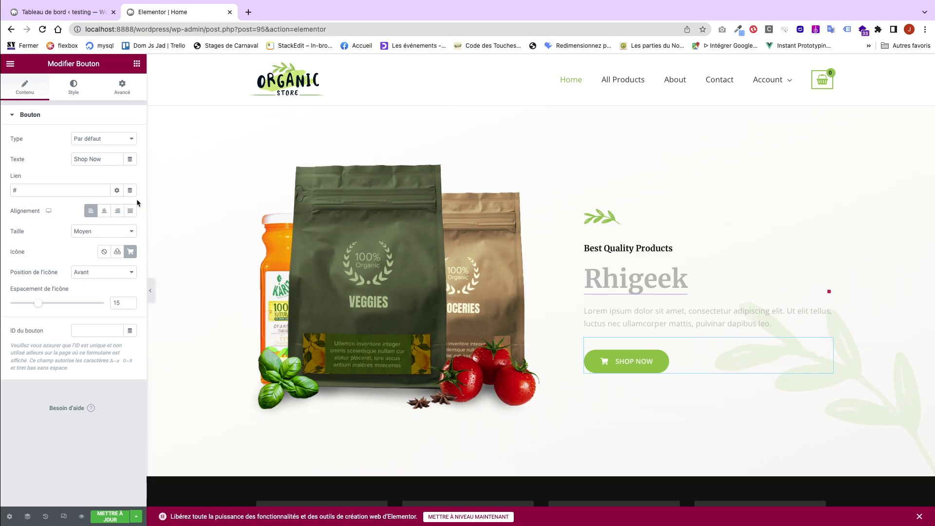
drag(109, 163, 45, 158)
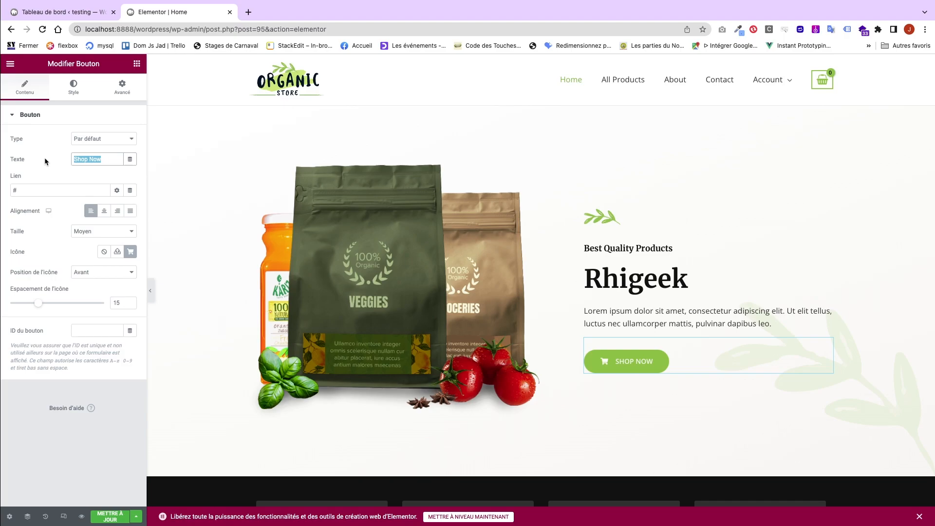
text(Les tutos)
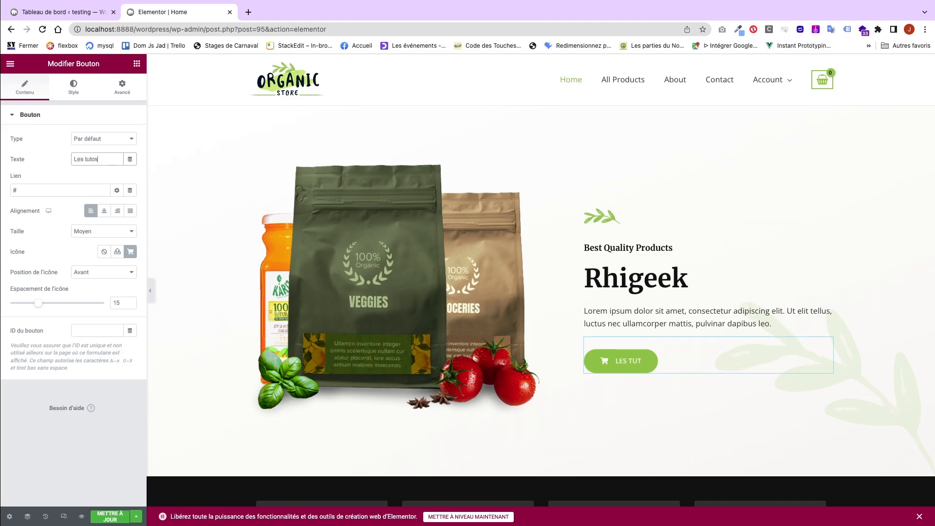
text( ici)
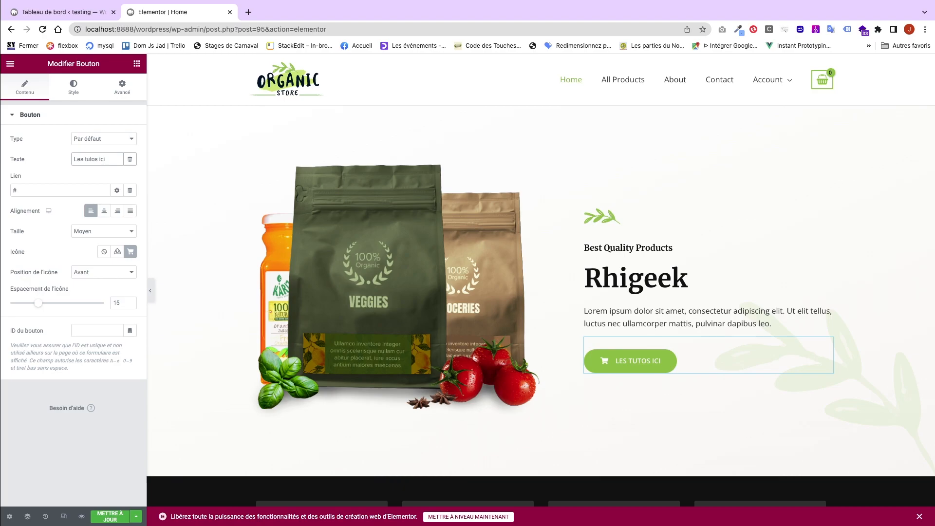
click(60, 191)
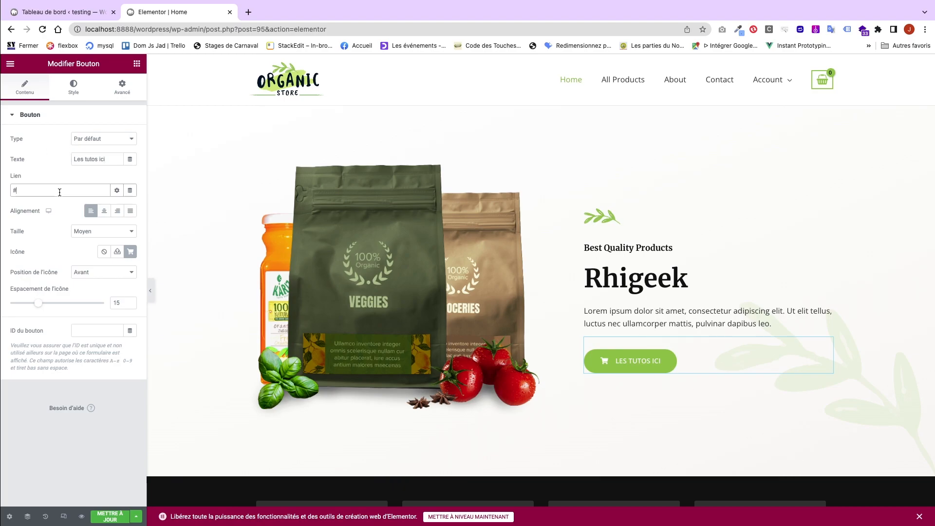
key(BackSpace)
- Change the hero button's normal background type to gradient in its style settings
scroll(286, 300, down, 3)
scroll(286, 301, up, 2)
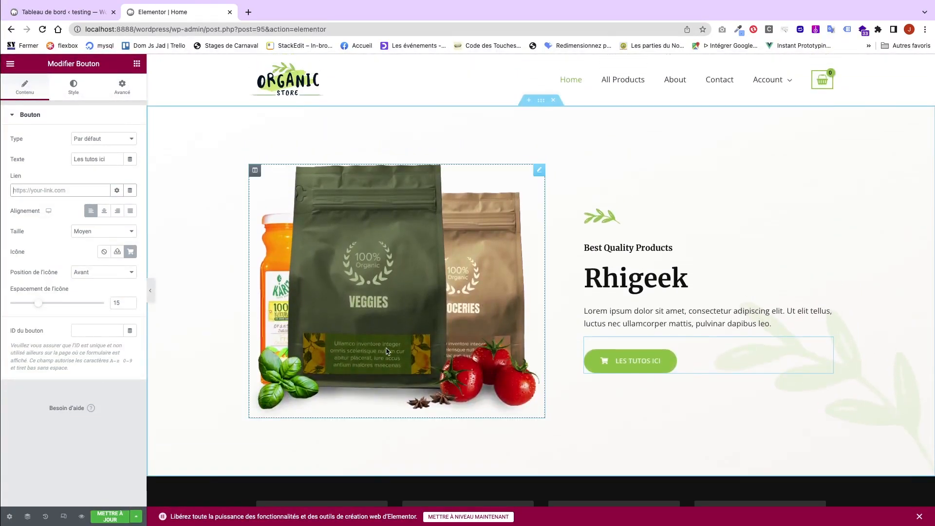
scroll(387, 350, down, 5)
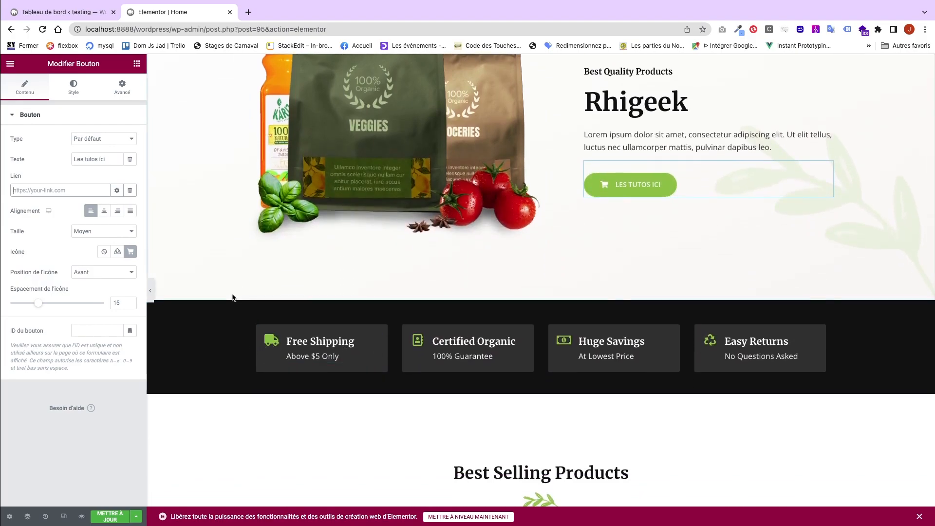
scroll(227, 336, up, 1)
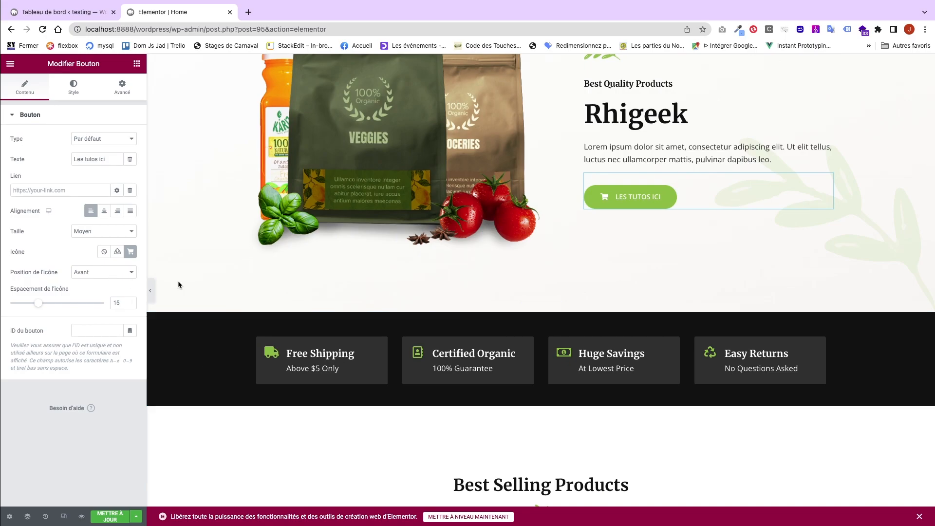
click(70, 95)
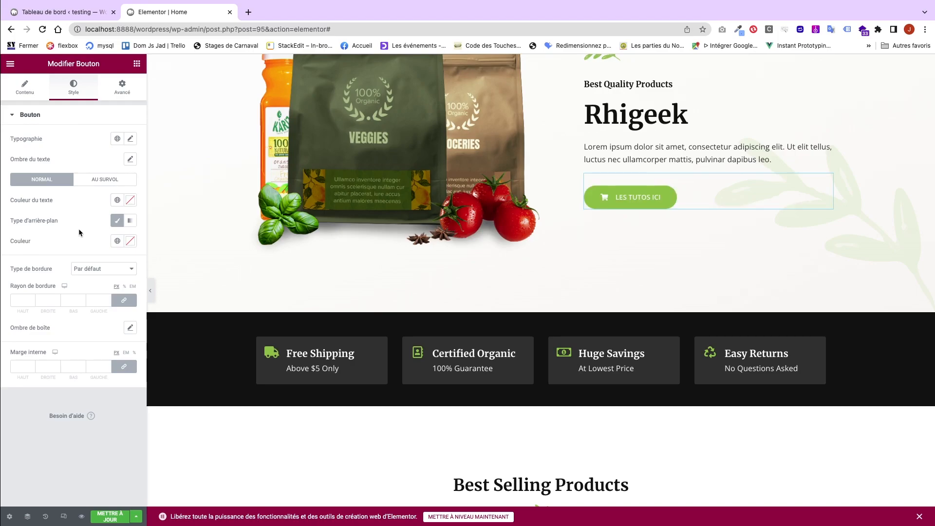
click(117, 224)
click(117, 224)
click(134, 220)
scroll(105, 326, down, 2)
scroll(105, 330, up, 2)
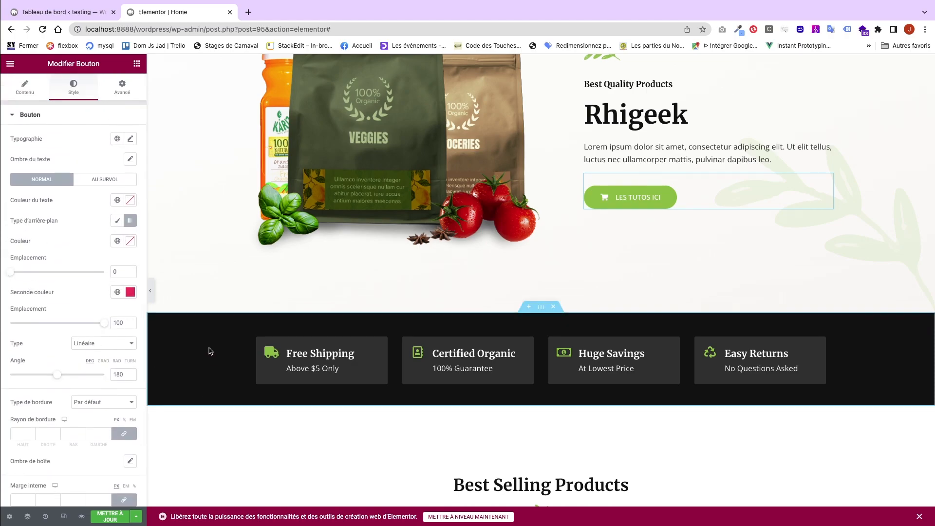
- Set the background colour of the black features section below the hero to red #D51515
click(541, 310)
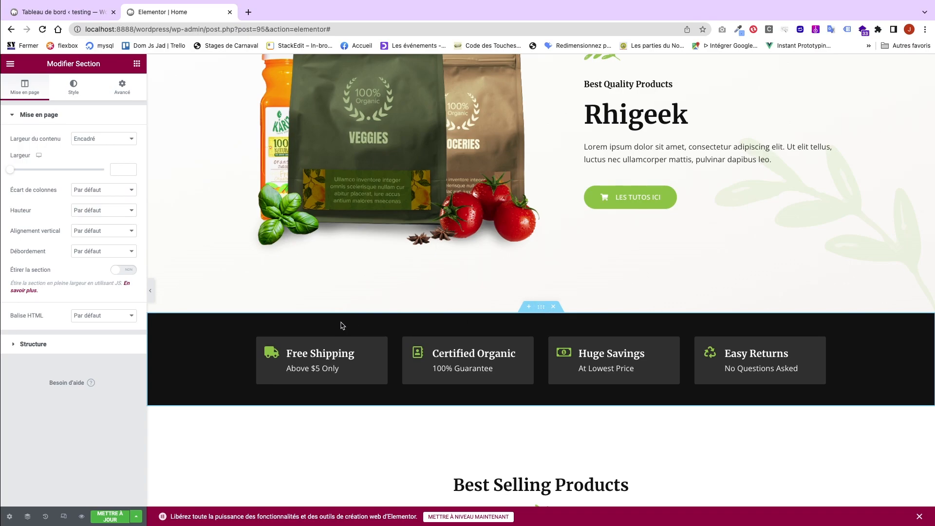
click(71, 88)
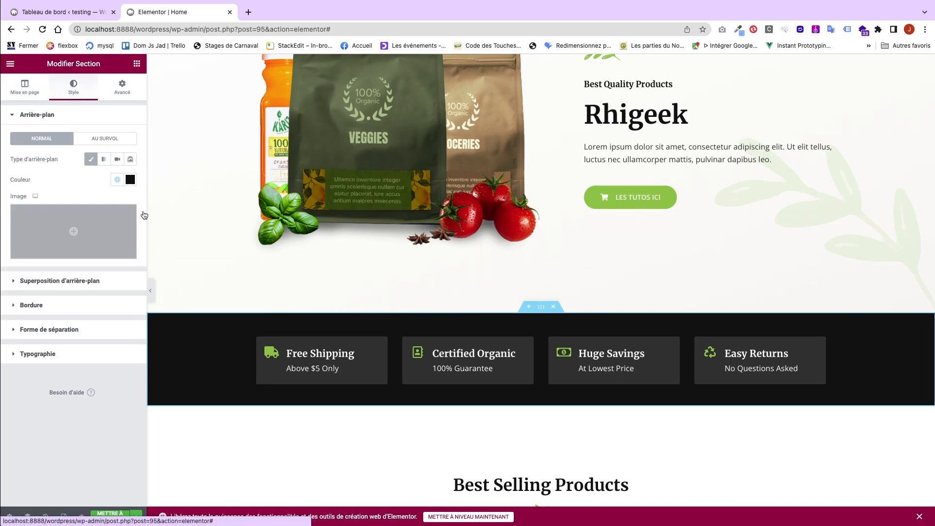
click(130, 180)
click(119, 228)
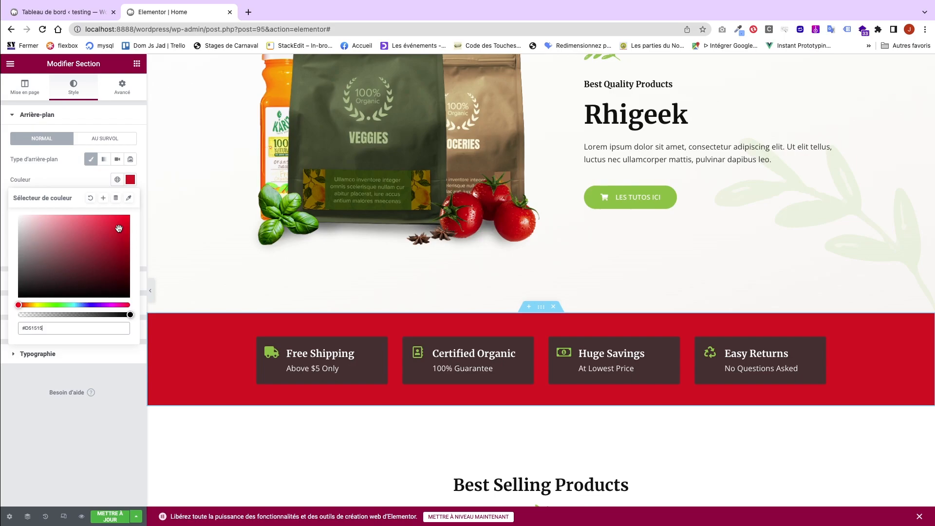
click(95, 182)
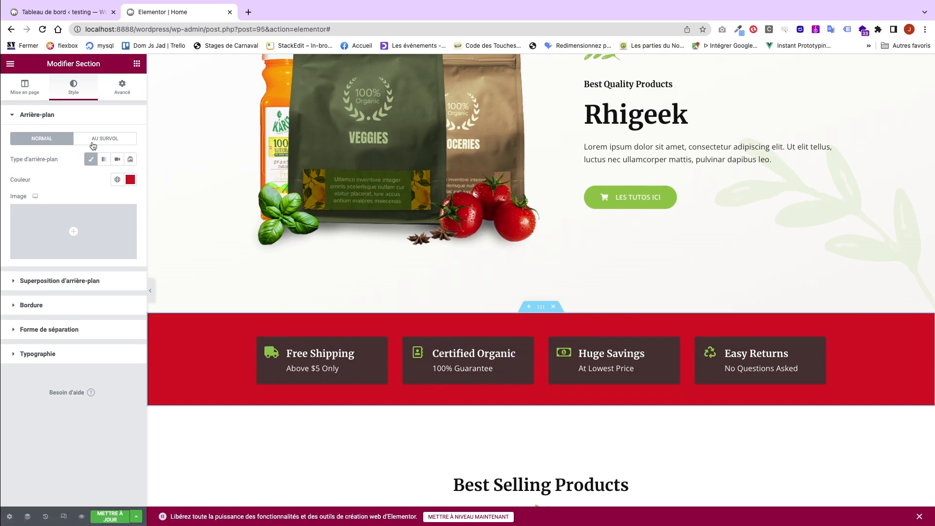
click(24, 89)
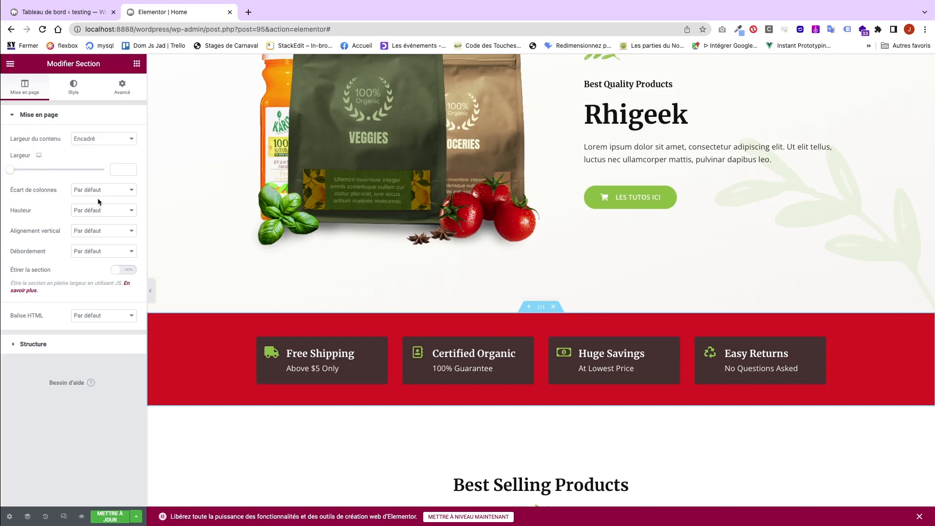
click(20, 347)
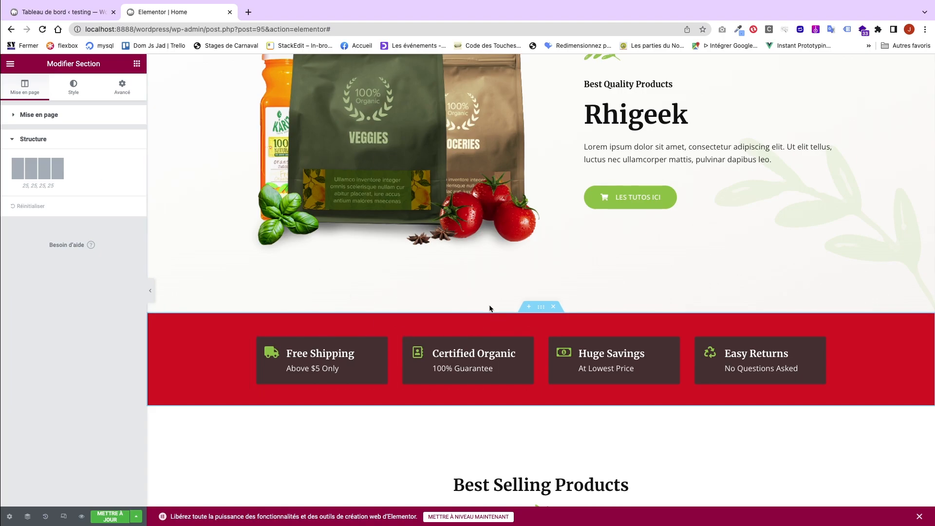
- Insert a new section with two equal columns directly above the red features section
click(529, 308)
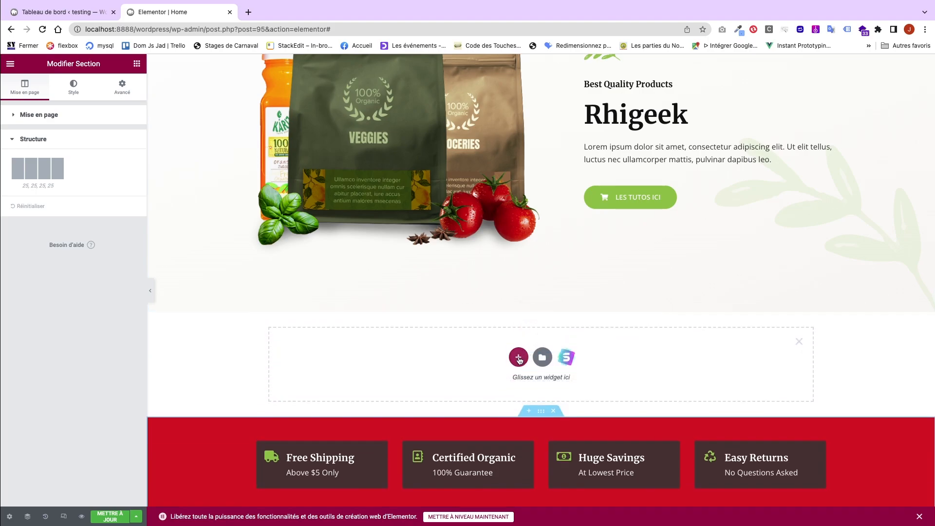
click(518, 358)
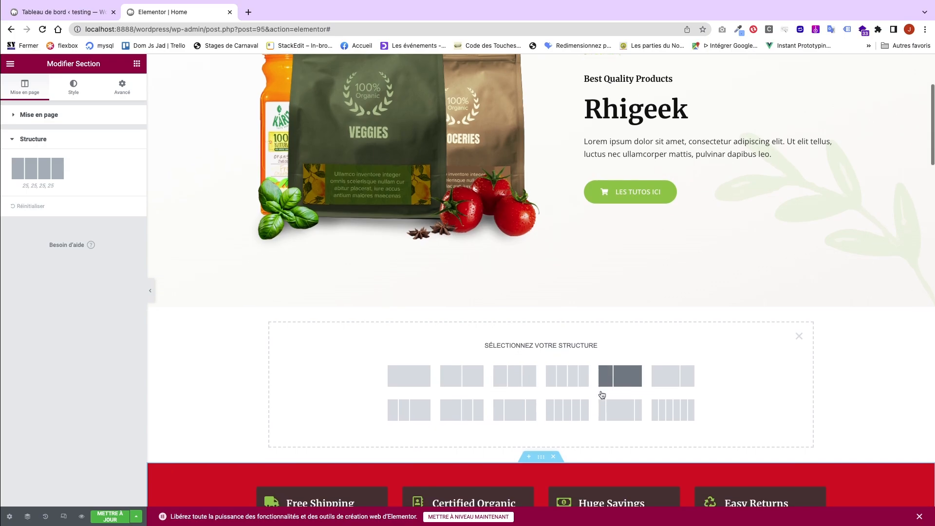
scroll(602, 395, down, 1)
scroll(602, 395, up, 1)
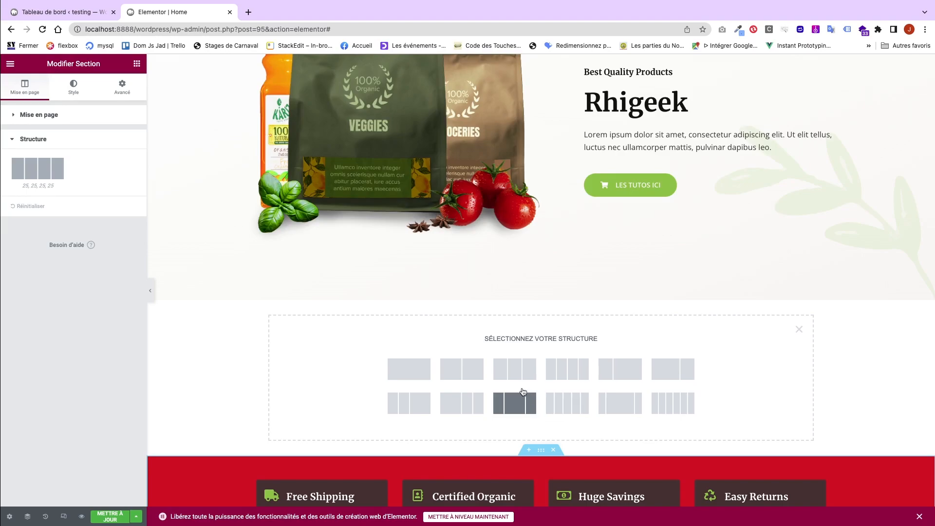
click(472, 374)
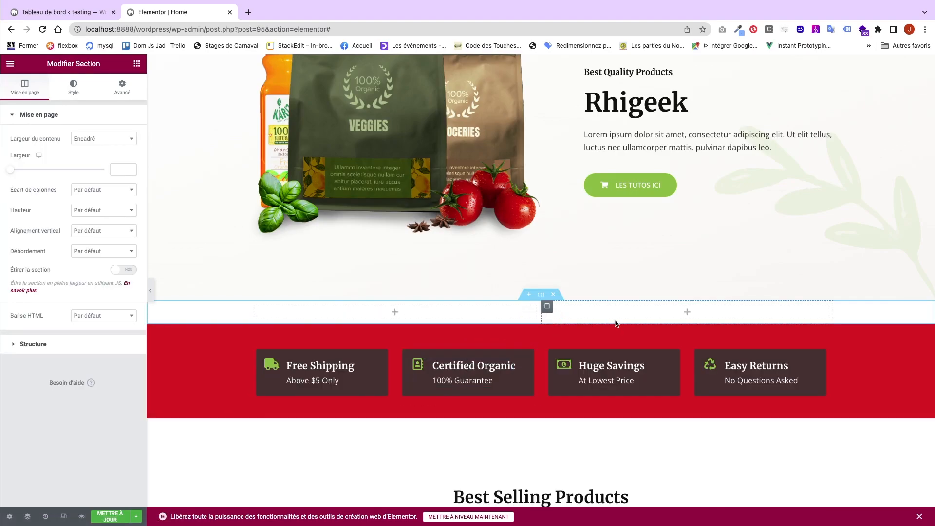
- Add a heading widget to the new section's first column and set its text to "Je suis occupé à faire un tuto"
click(396, 312)
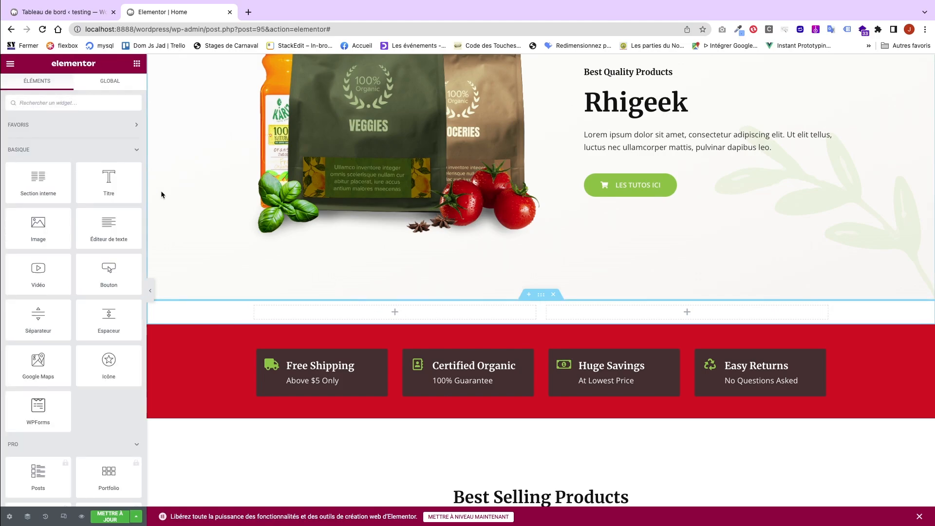
drag(108, 178, 382, 314)
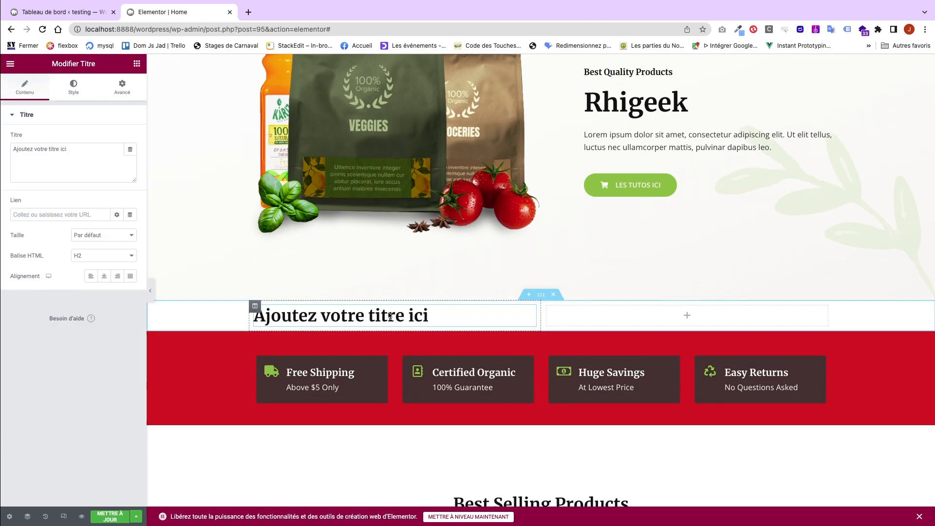
drag(101, 157, 1, 136)
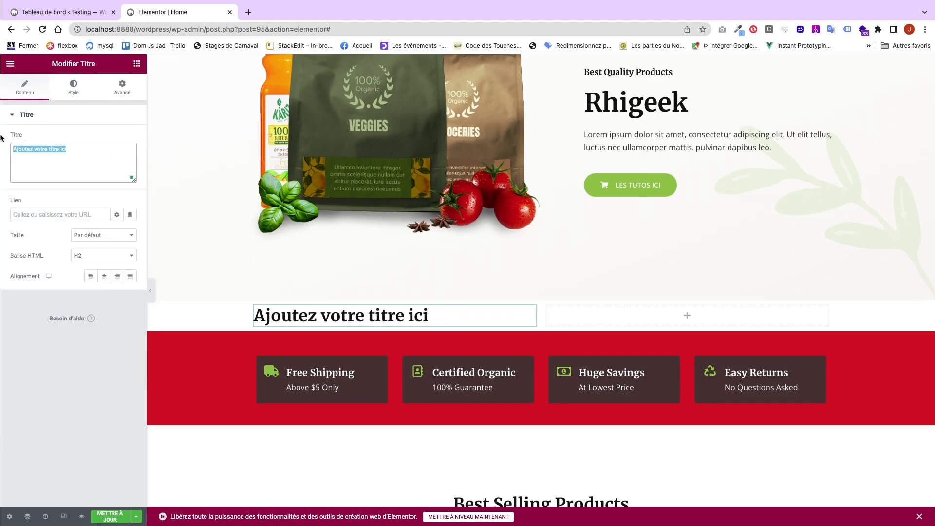
text(Je suis occupé)
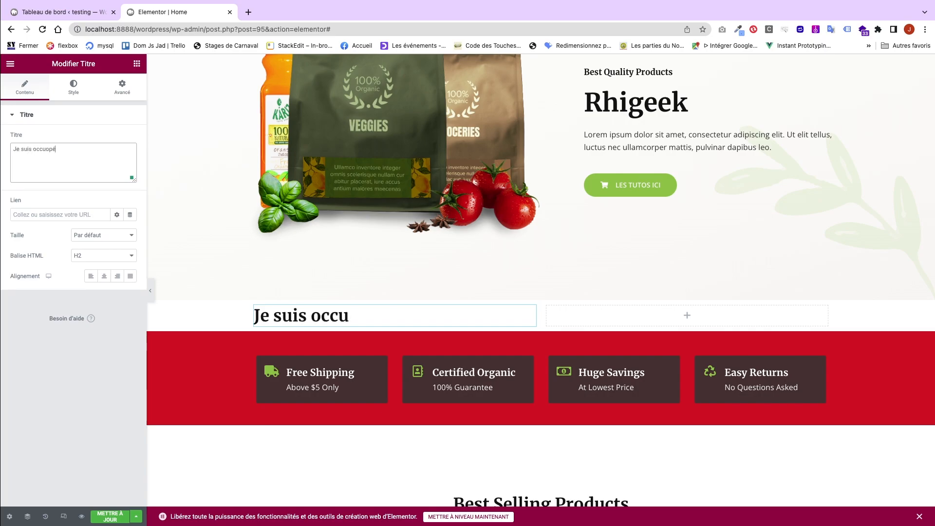
key(BackSpace)
text(pé à faire un tuto)
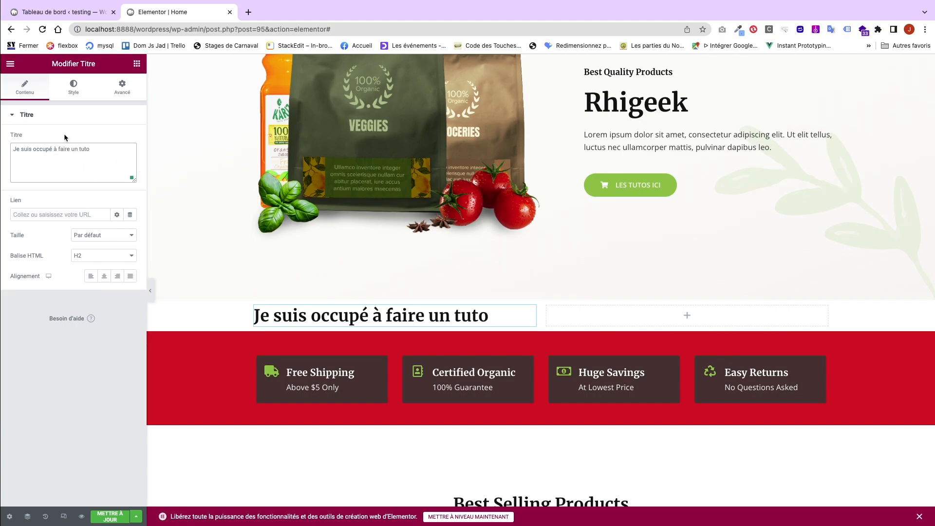
- Add an image widget to the new section's second column and insert the grape photo banner-01.jpg from the media library
click(686, 317)
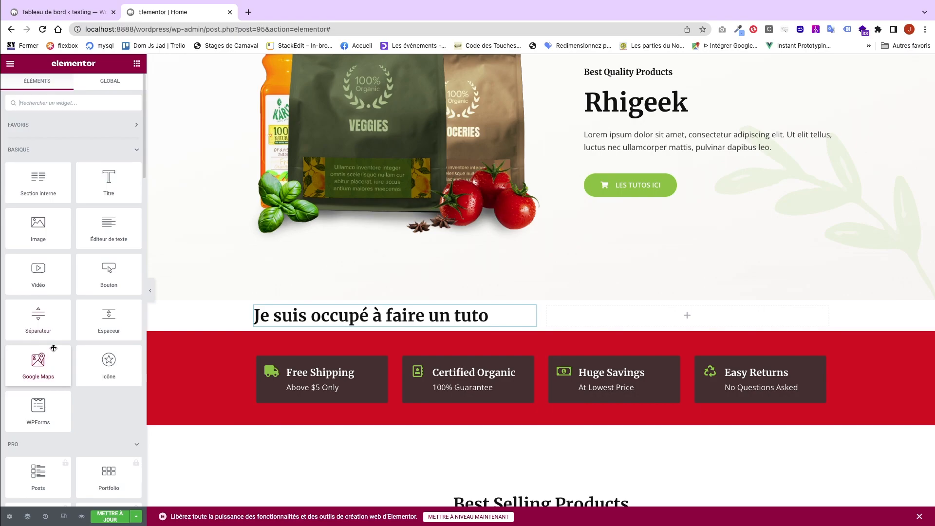
scroll(53, 347, down, 2)
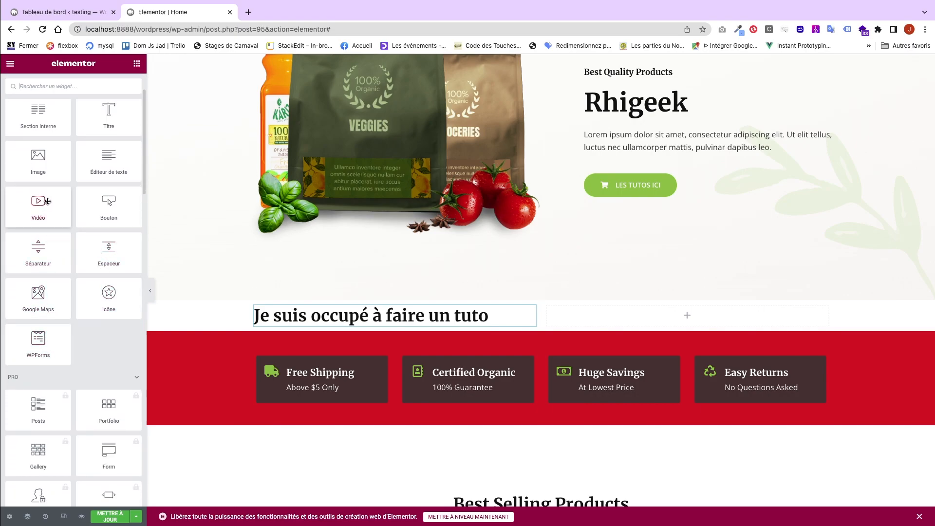
drag(48, 176, 680, 323)
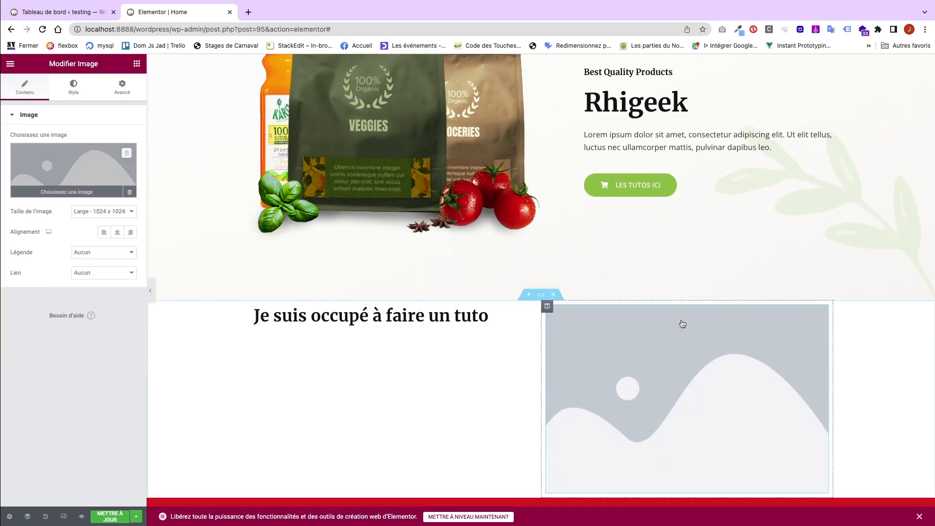
click(74, 189)
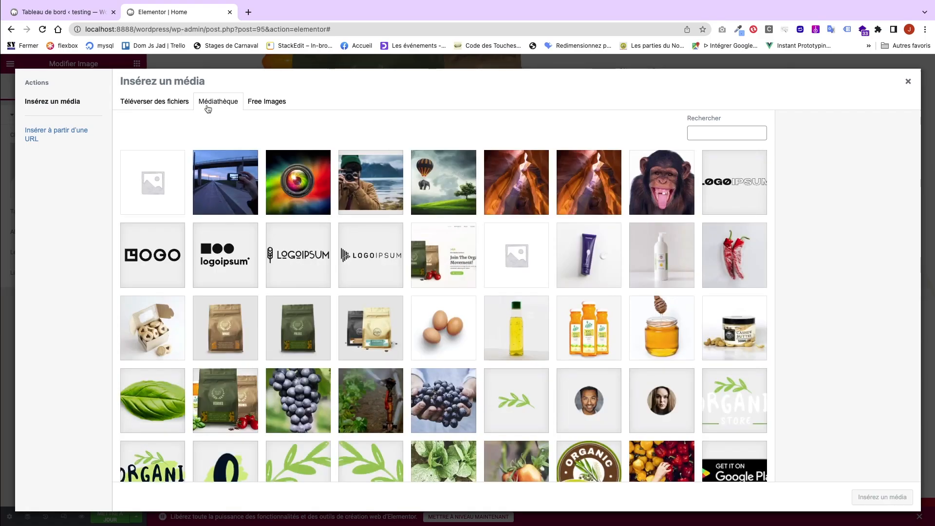
scroll(588, 343, down, 2)
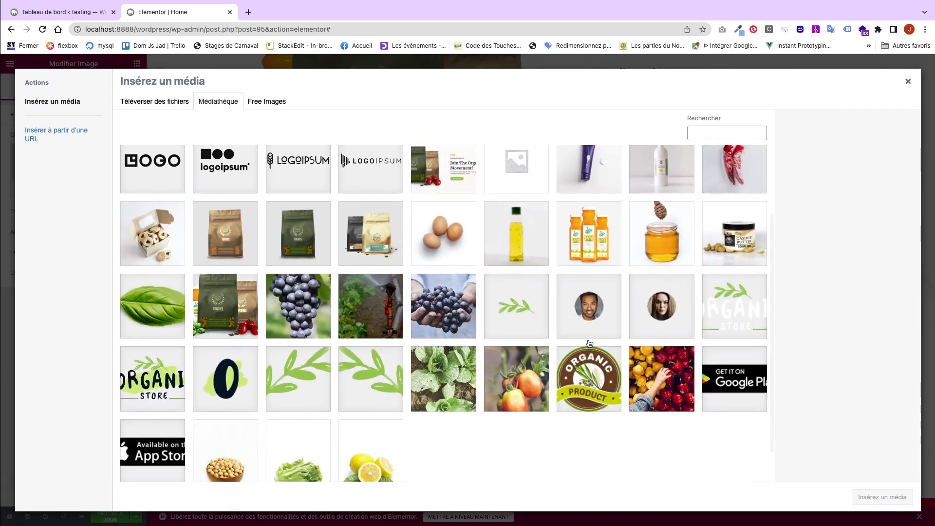
click(433, 305)
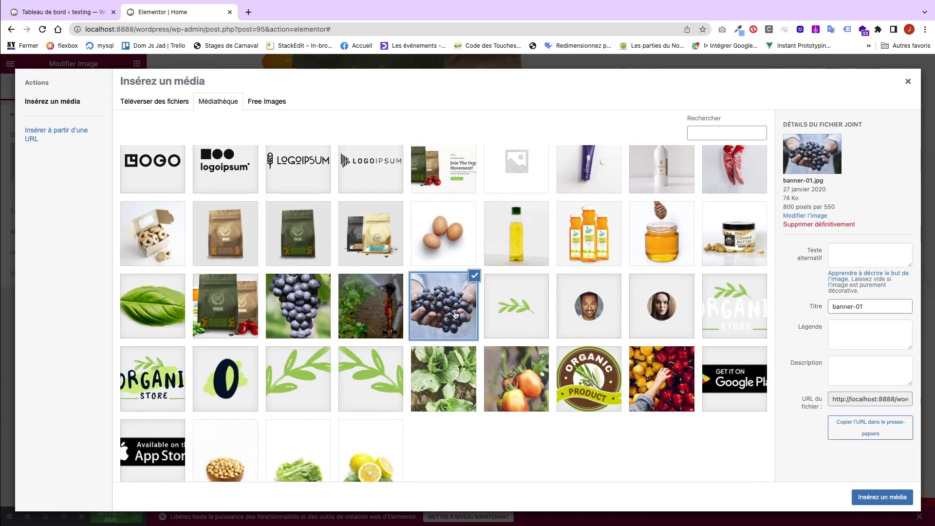
click(893, 496)
- Set the new two-column section's normal background type to classic in its style settings
scroll(597, 387, down, 2)
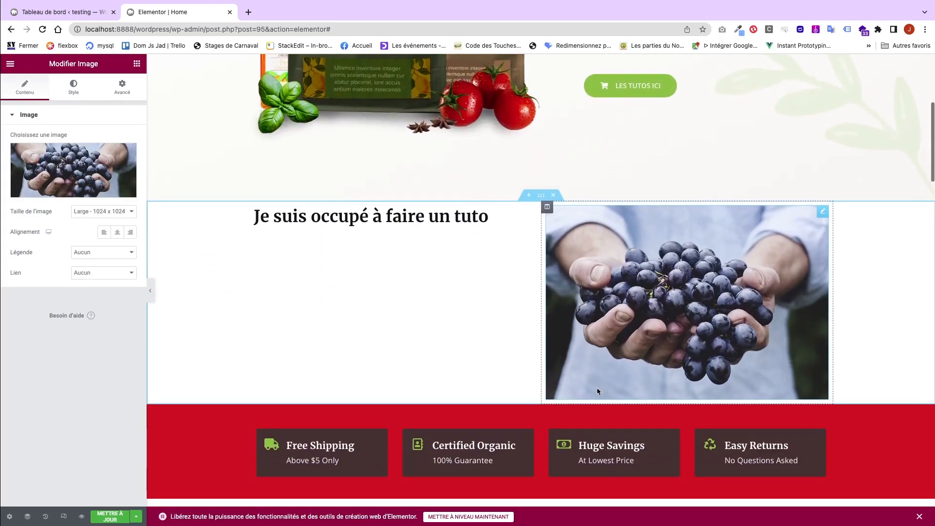
click(540, 195)
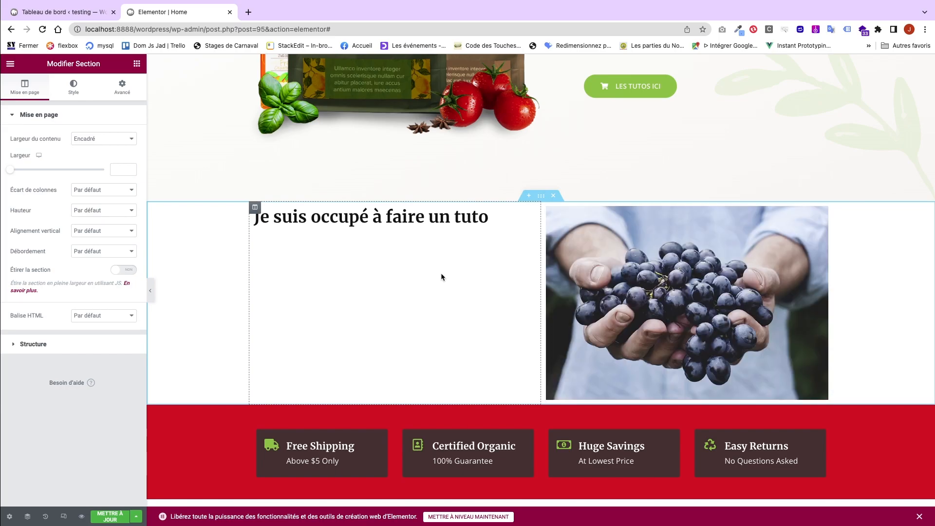
click(72, 91)
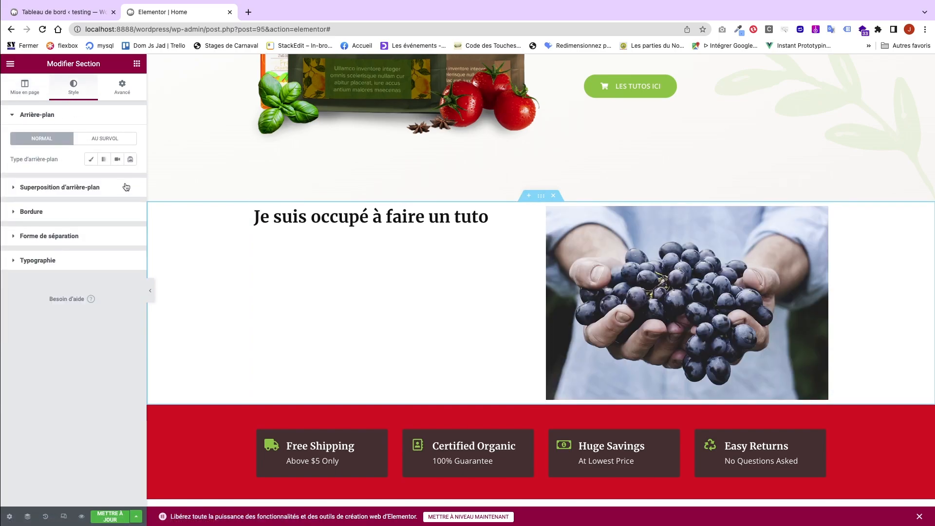
click(91, 159)
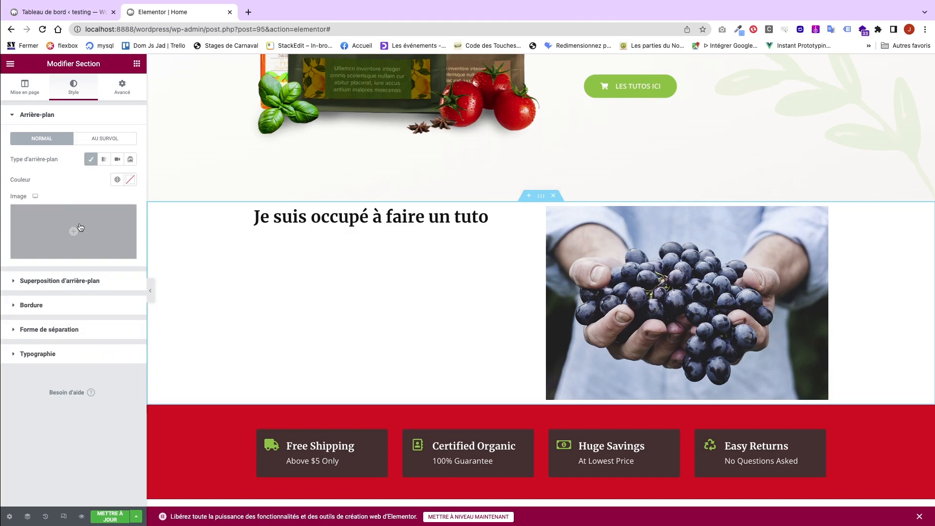
- Try the blue background colour #216098 on the new two-column section and reset it
click(72, 236)
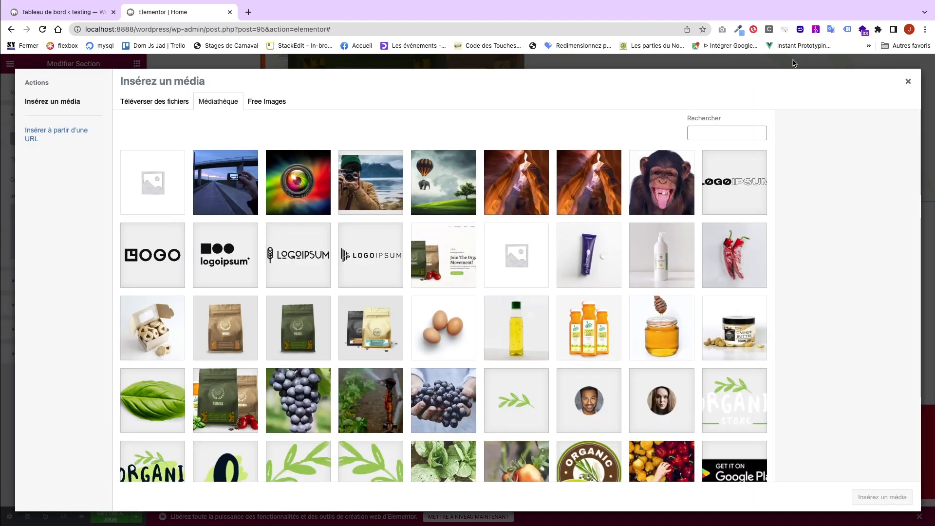
click(908, 83)
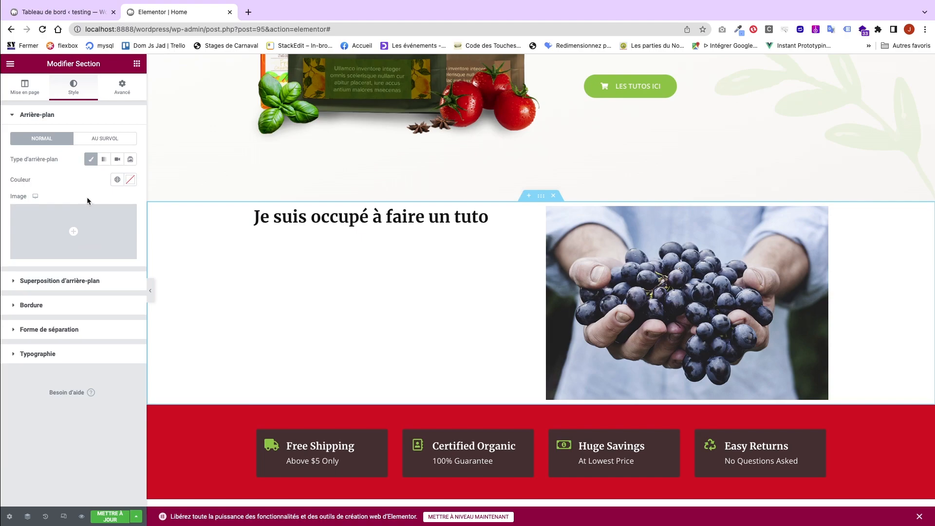
click(130, 180)
click(106, 248)
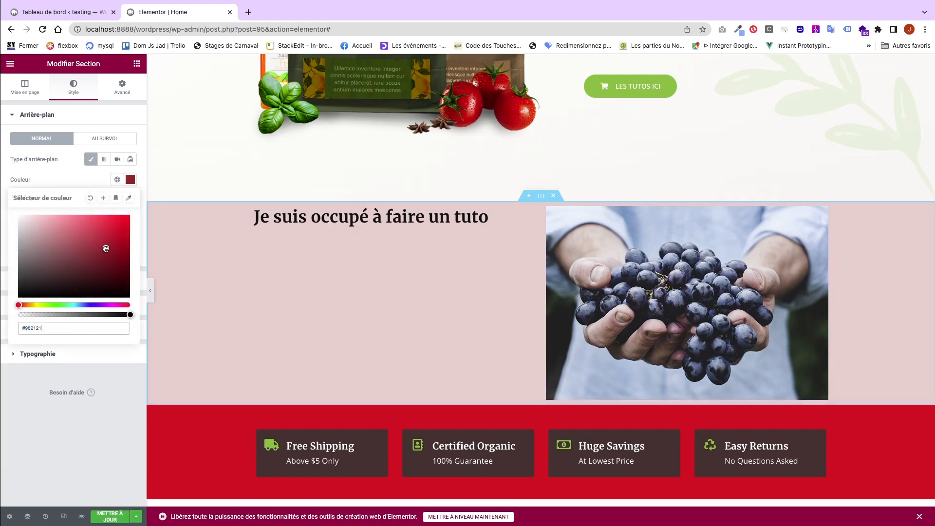
click(108, 304)
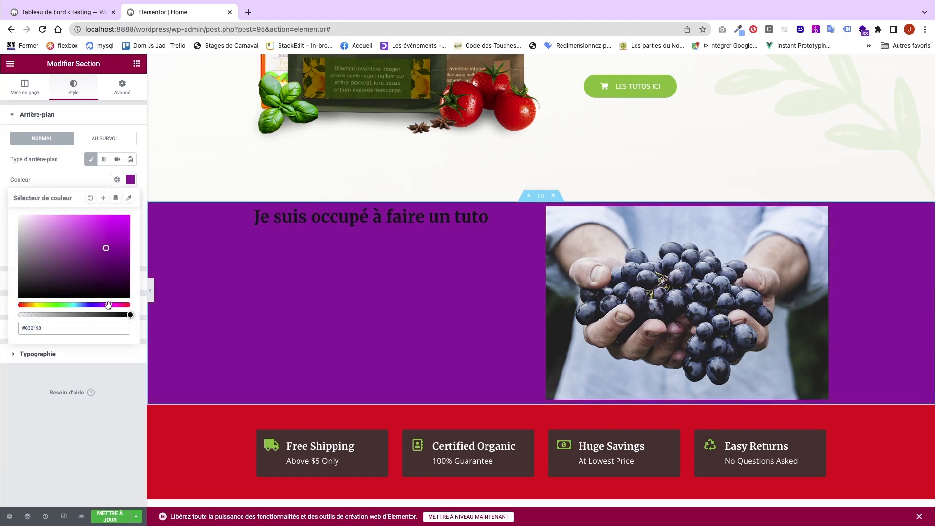
click(83, 304)
click(86, 177)
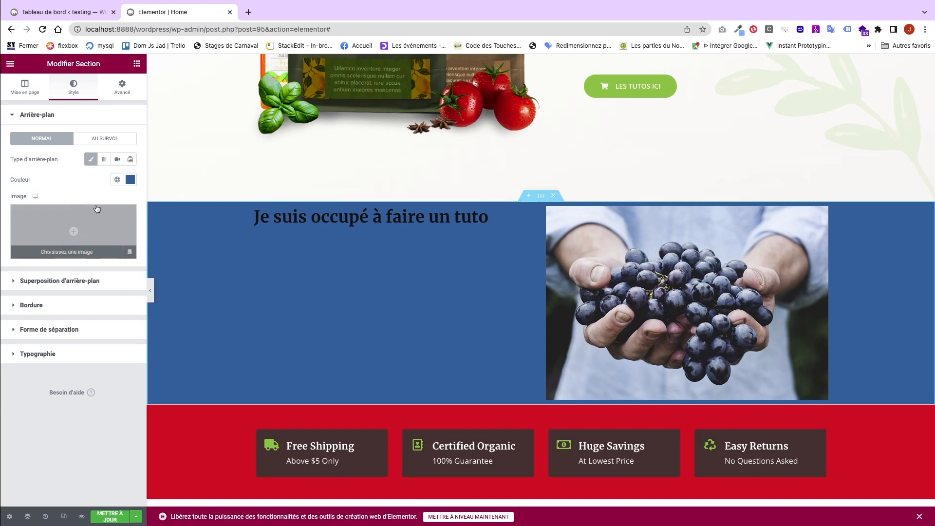
click(130, 180)
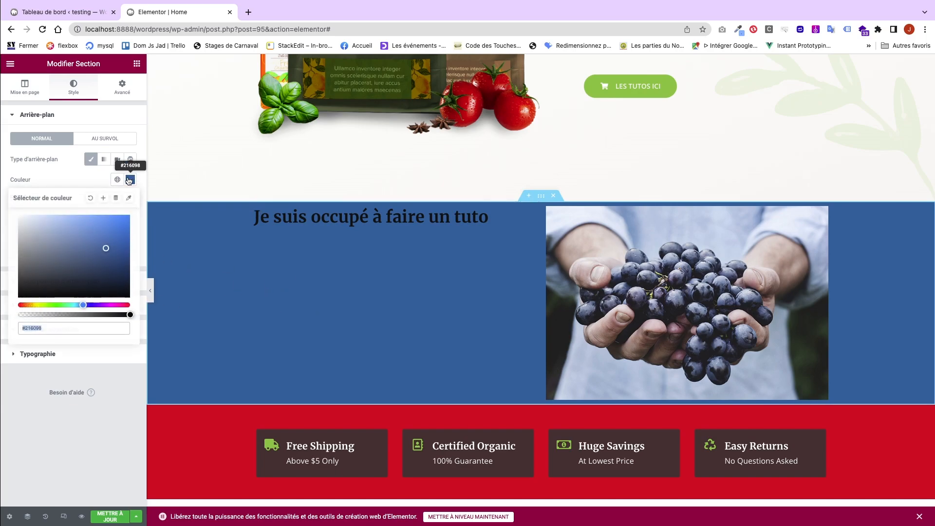
click(90, 198)
click(67, 167)
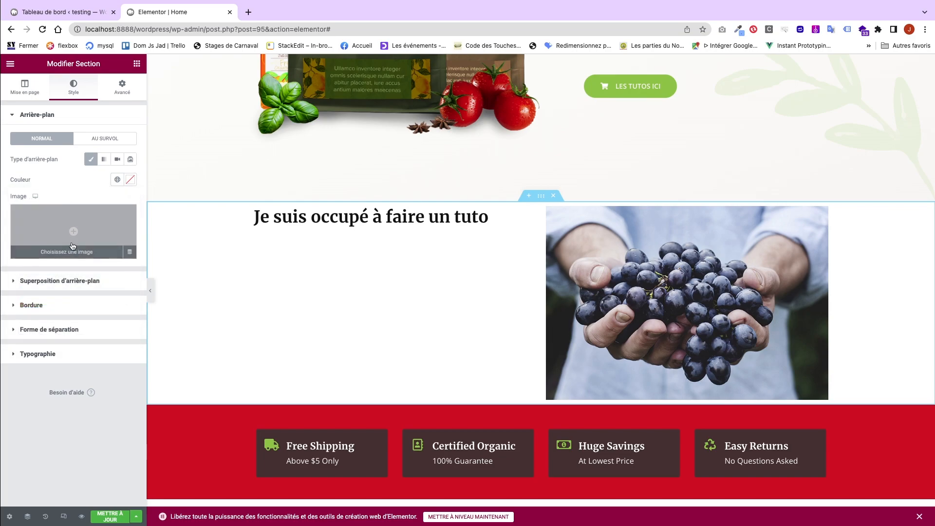
- Set the canyon photo free-stock-photos-1.webp from the media library as the new section's background image
click(70, 247)
click(526, 189)
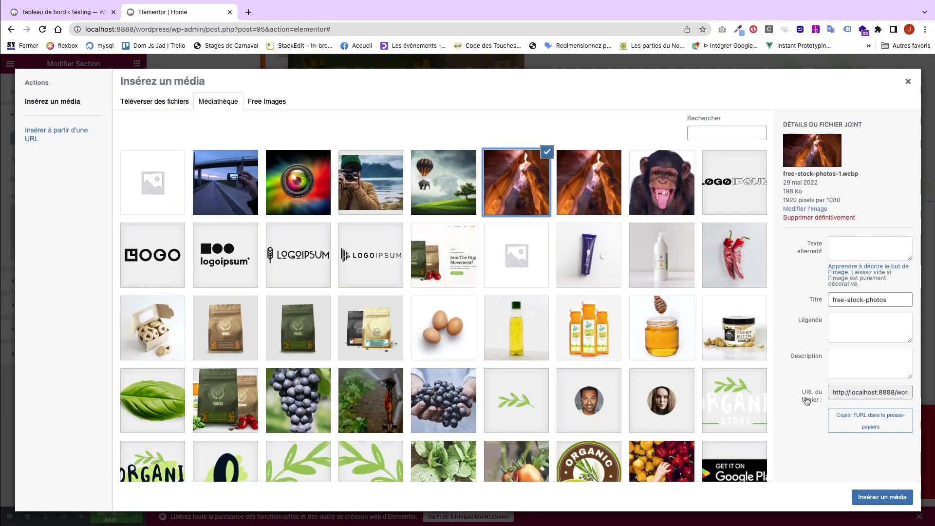
click(876, 496)
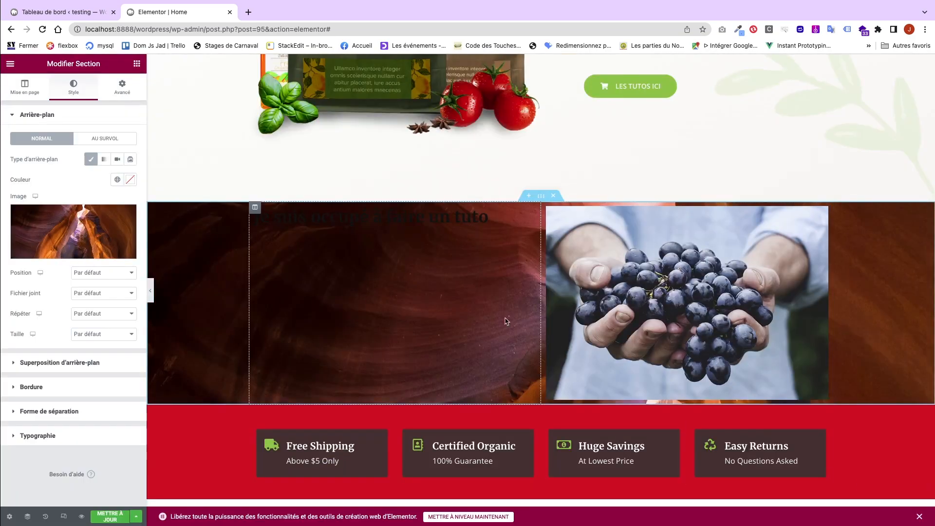
- Set the text colour of the "Je suis occupé à faire un tuto" heading to white #FFFFFF
click(397, 217)
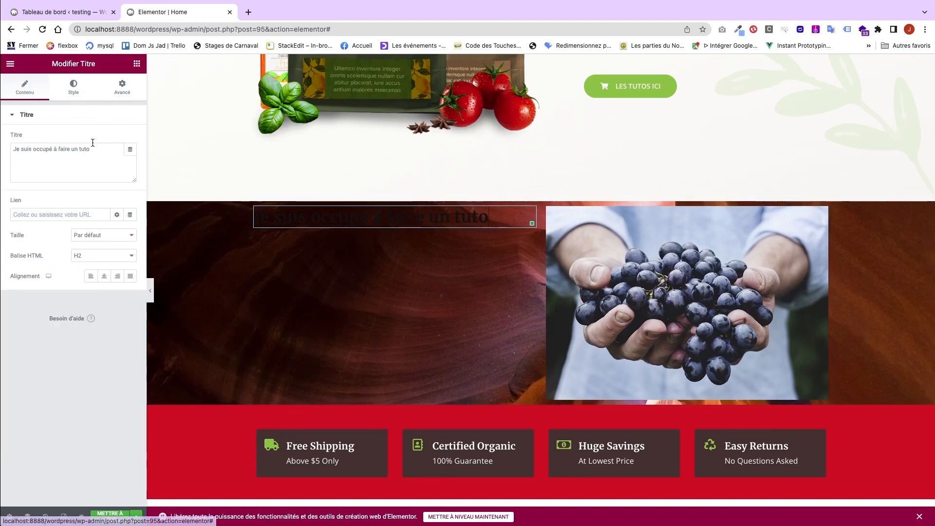
click(73, 88)
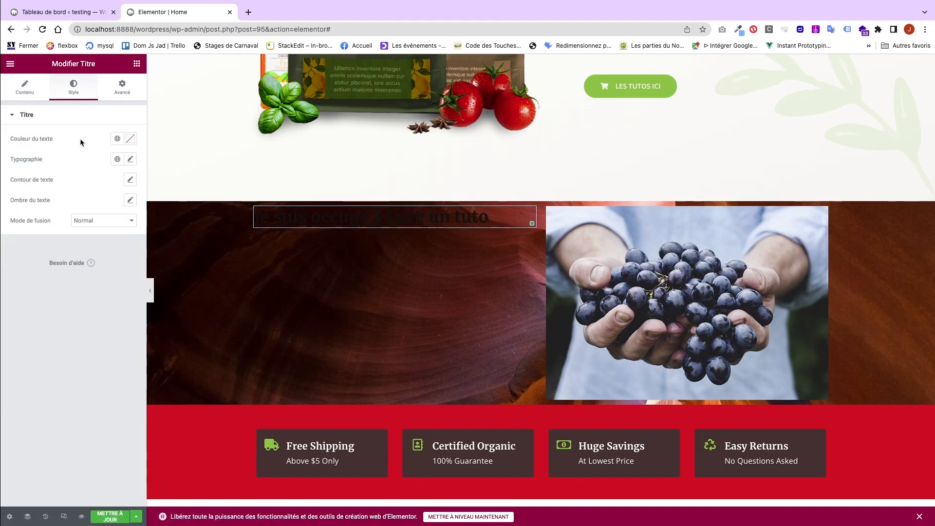
click(133, 142)
drag(114, 207, 101, 221)
click(104, 264)
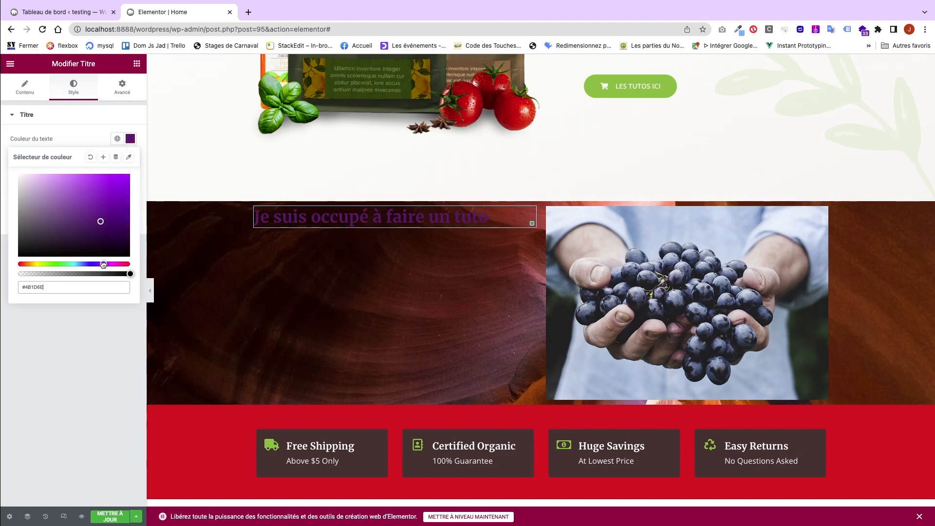
drag(101, 221, 12, 170)
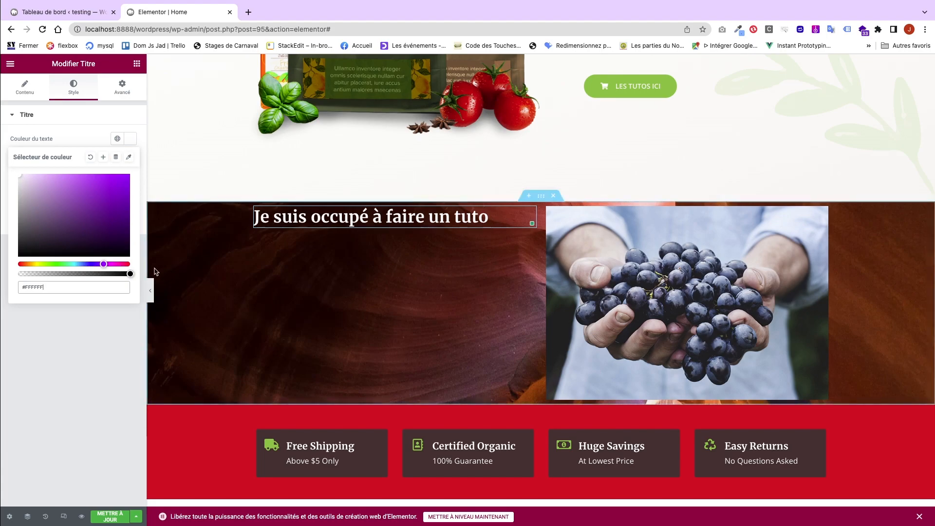
click(74, 314)
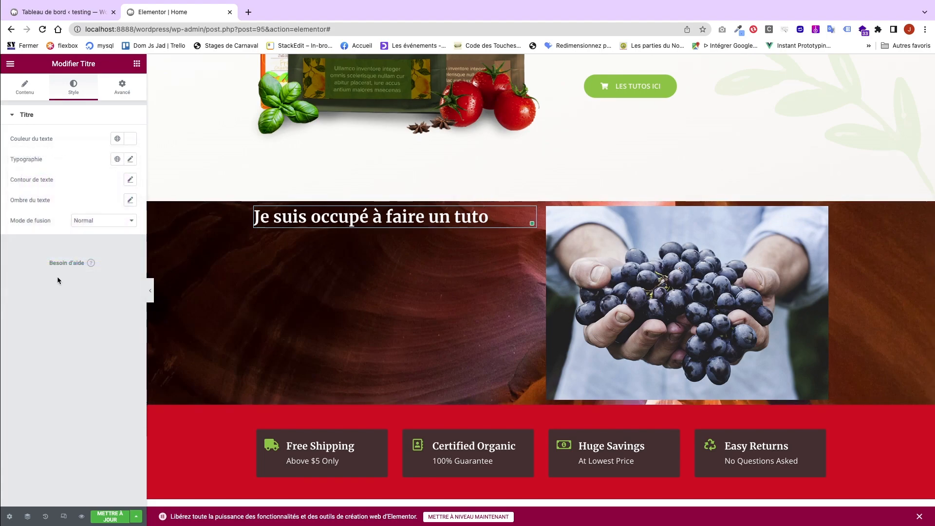
- Review the edited home page from the new two-column section to Best Selling Products and update the page to save the changes
scroll(346, 313, down, 3)
scroll(347, 314, down, 1)
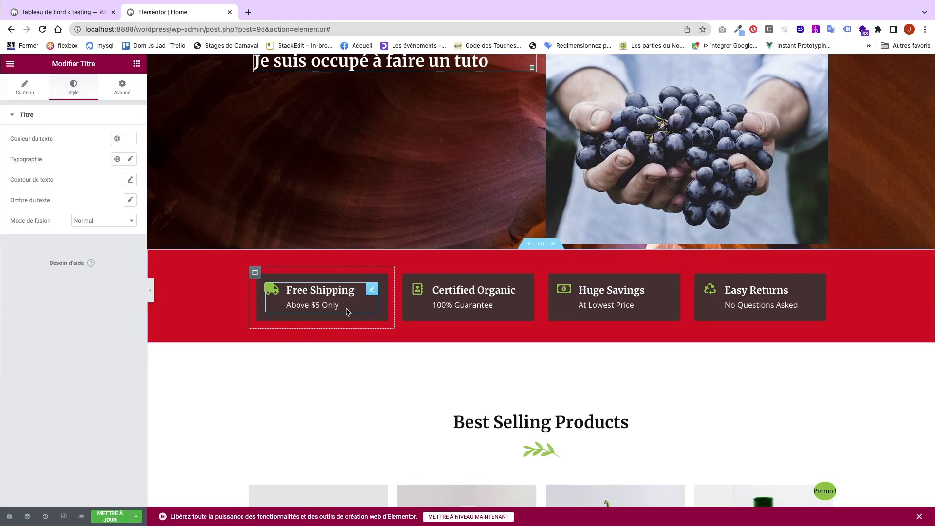
scroll(348, 311, down, 6)
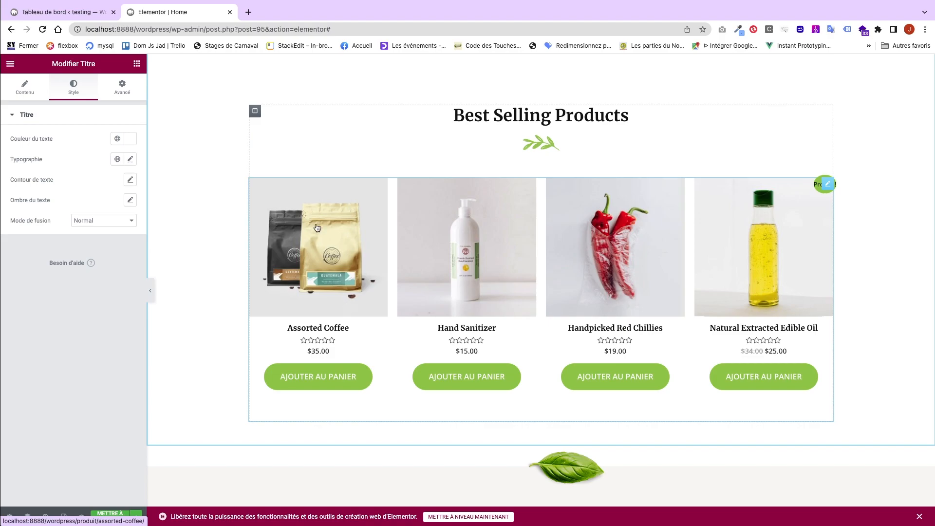
scroll(317, 227, down, 3)
scroll(317, 229, up, 15)
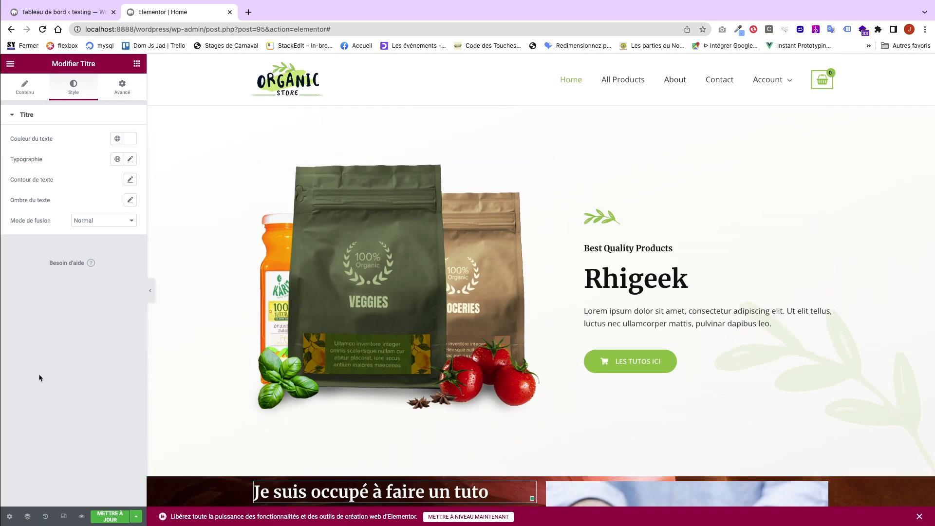
click(109, 517)
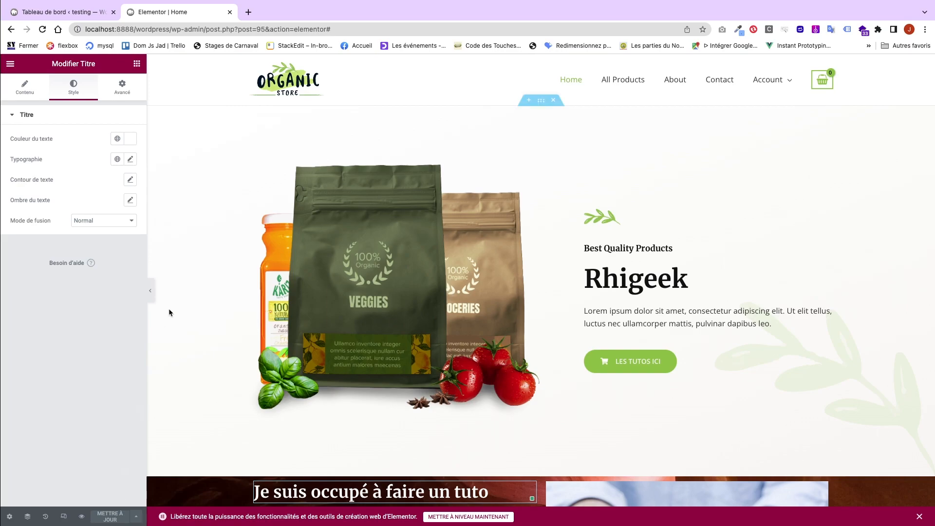
- Open the live wordpress site from localhost:8888 in a new browser tab and check the home page's hero and new two-column section
click(248, 12)
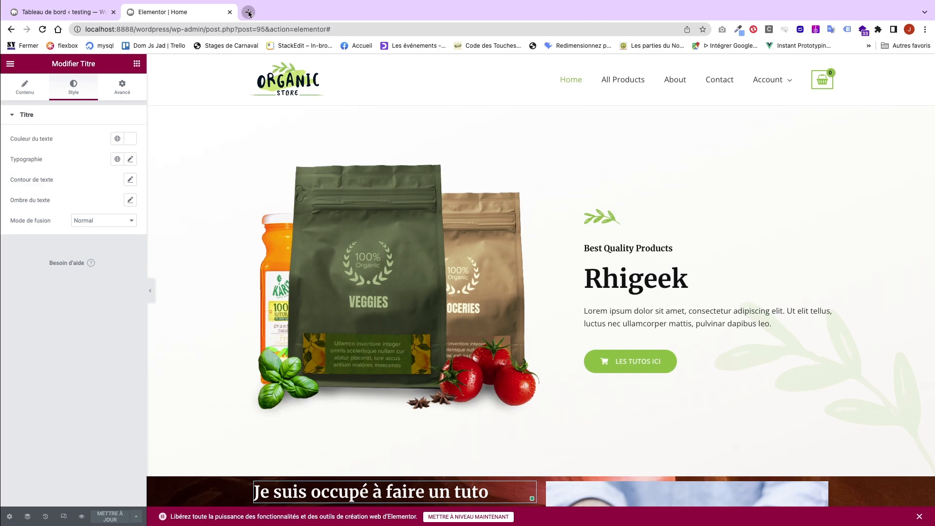
text(local)
key(Return)
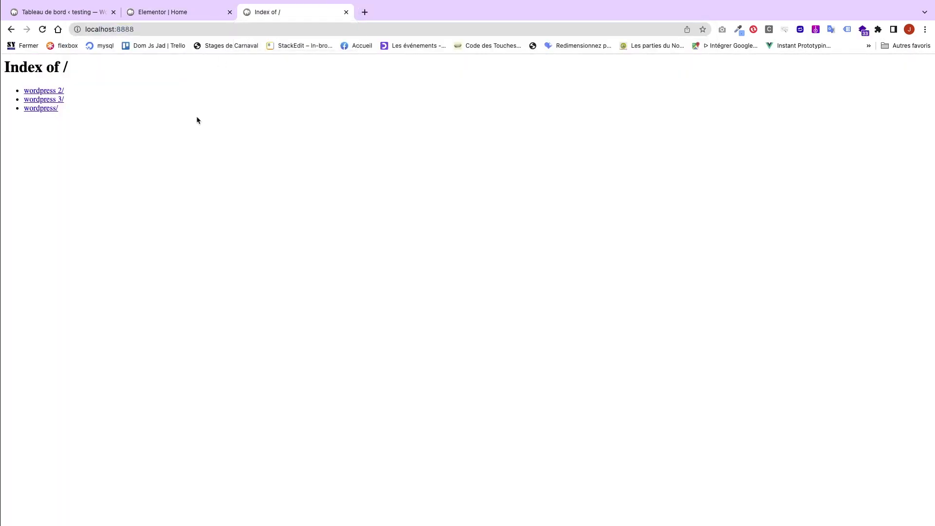
click(35, 109)
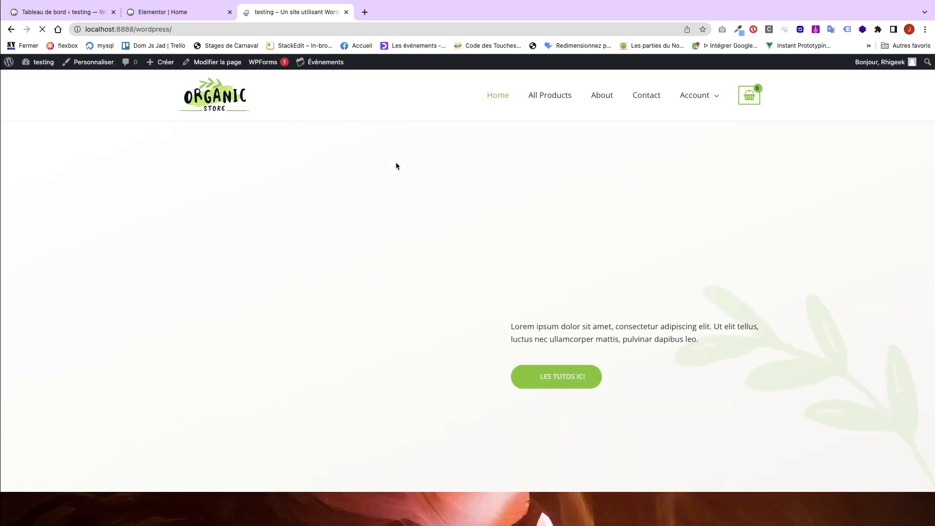
scroll(395, 166, down, 7)
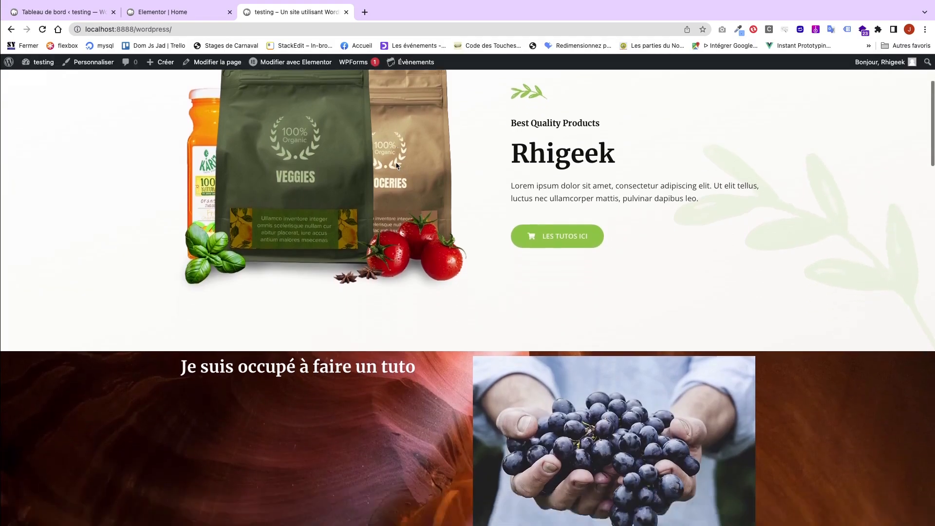